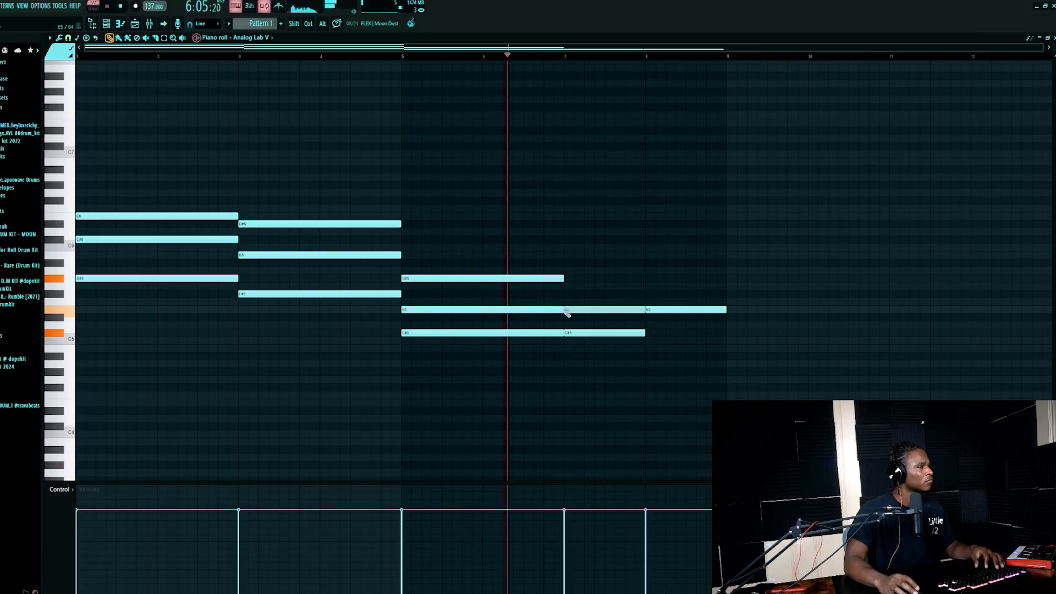
Complete the last two chords by adding G#5 at bars 7 and 8 and B5 at bar 8
left_click(566, 279)
left_click(654, 279)
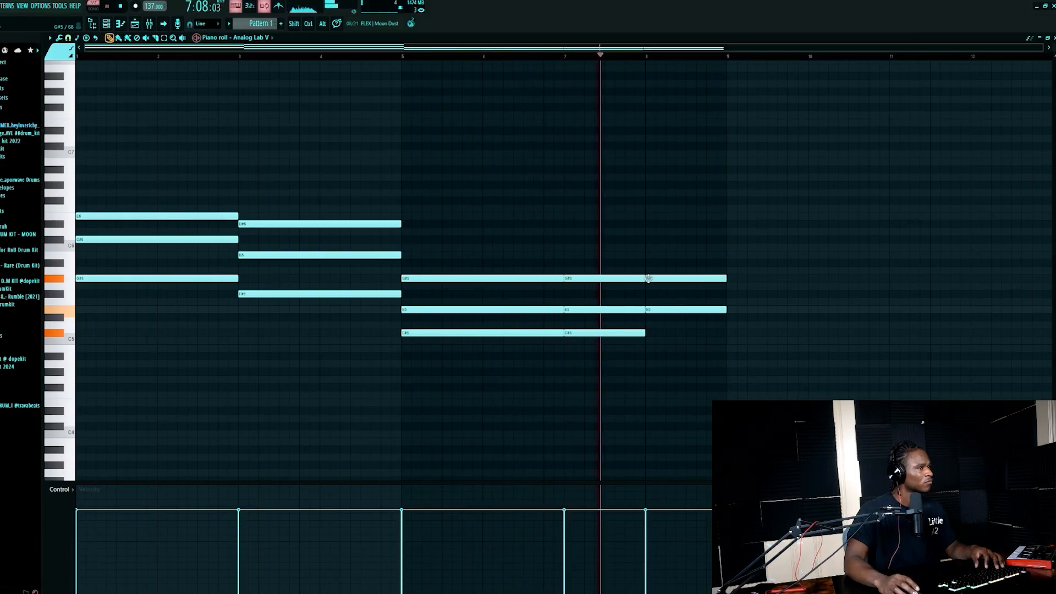
left_click(648, 255)
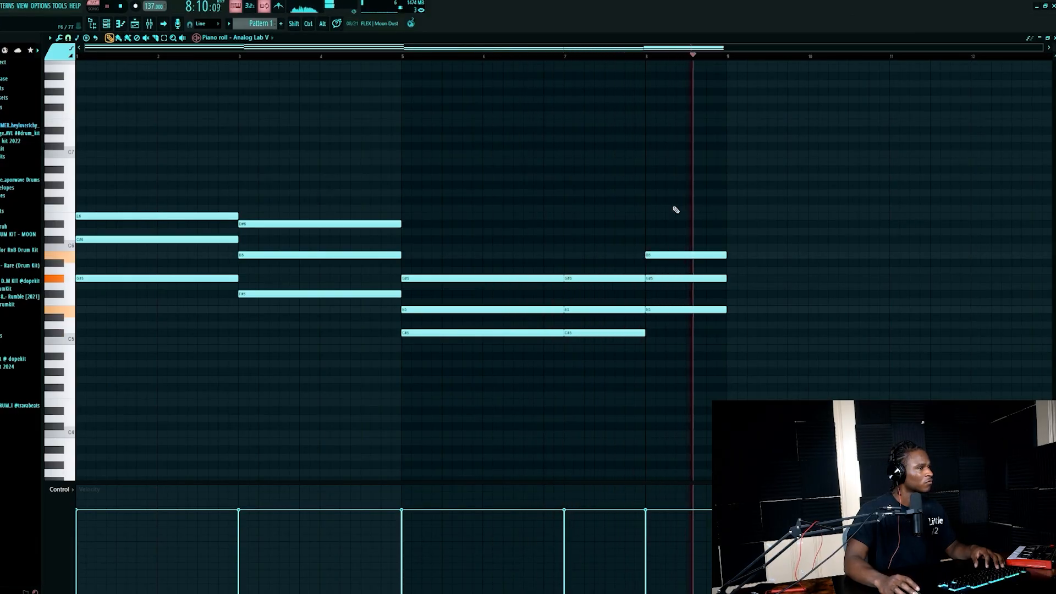
Add a higher top note to each chord, starting with G#6 at bar 1, and play the progression
key("space")
left_click(77, 184)
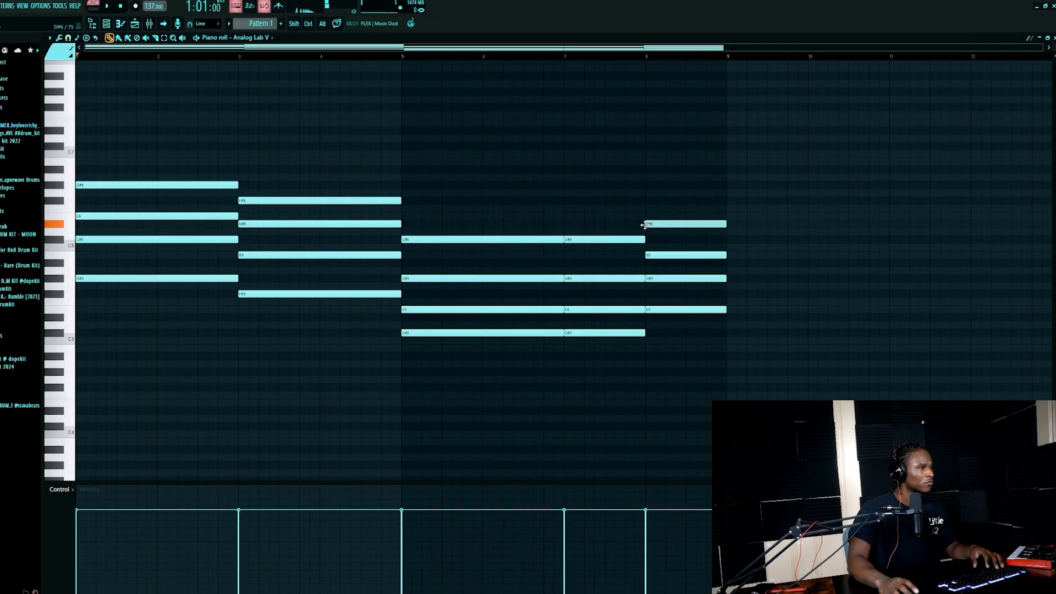
key("space")
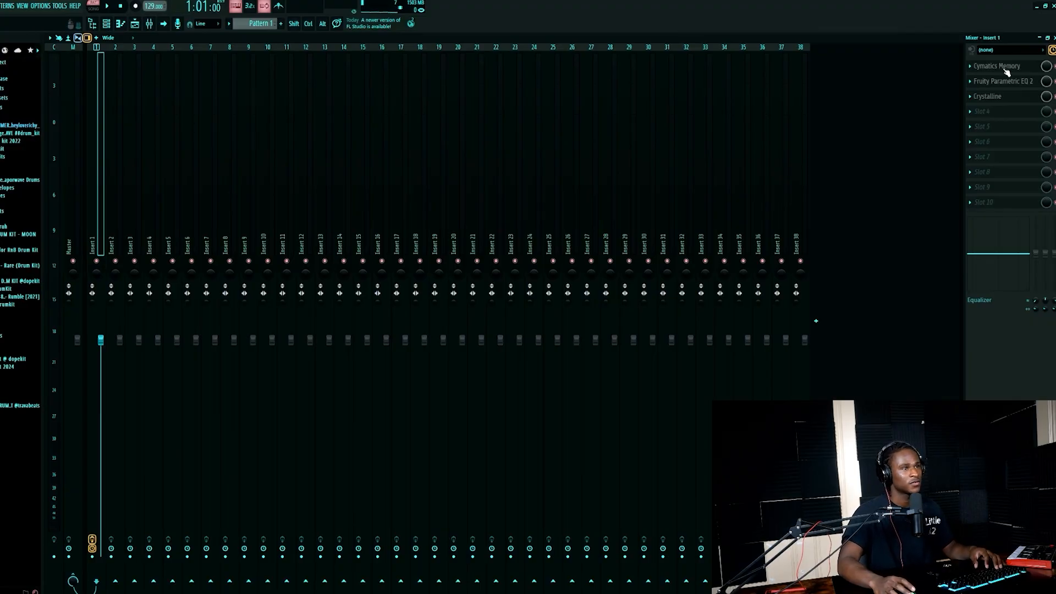
Open the Cymatics Memory effect on mixer insert 1
left_click(1004, 68)
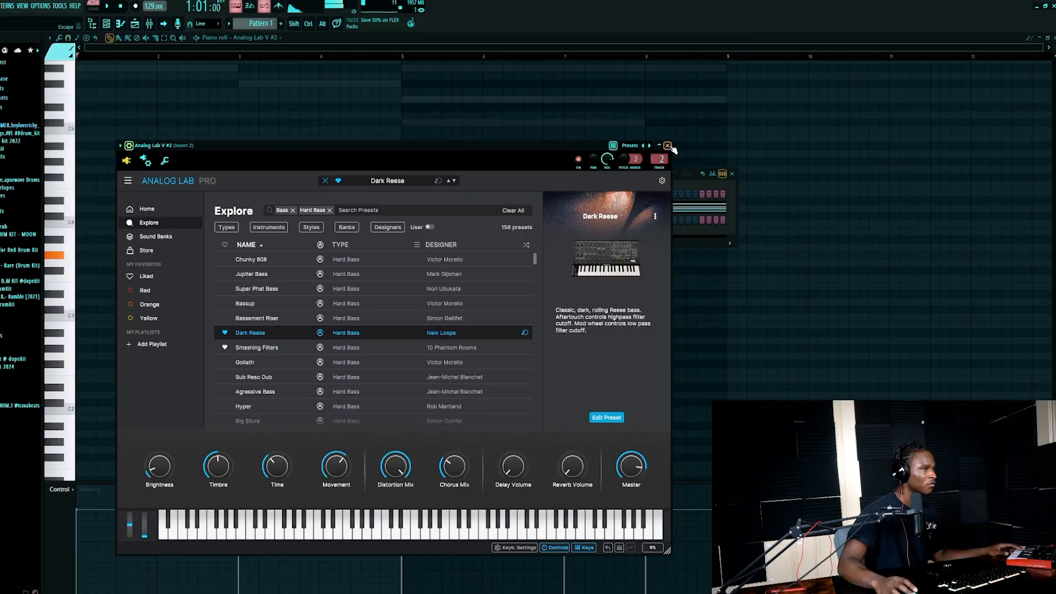
In the Analog Lab V #2 piano roll, draw two-bar bass notes G#3 at bar 1, F#3 at bar 3 and C#3 at bar 5
left_click(667, 146)
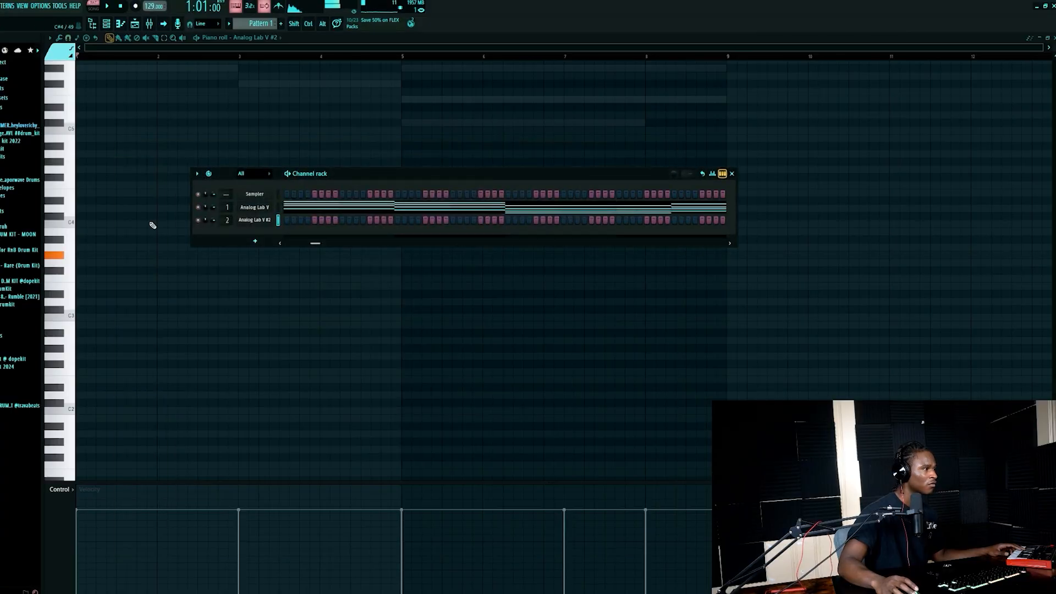
key("F6")
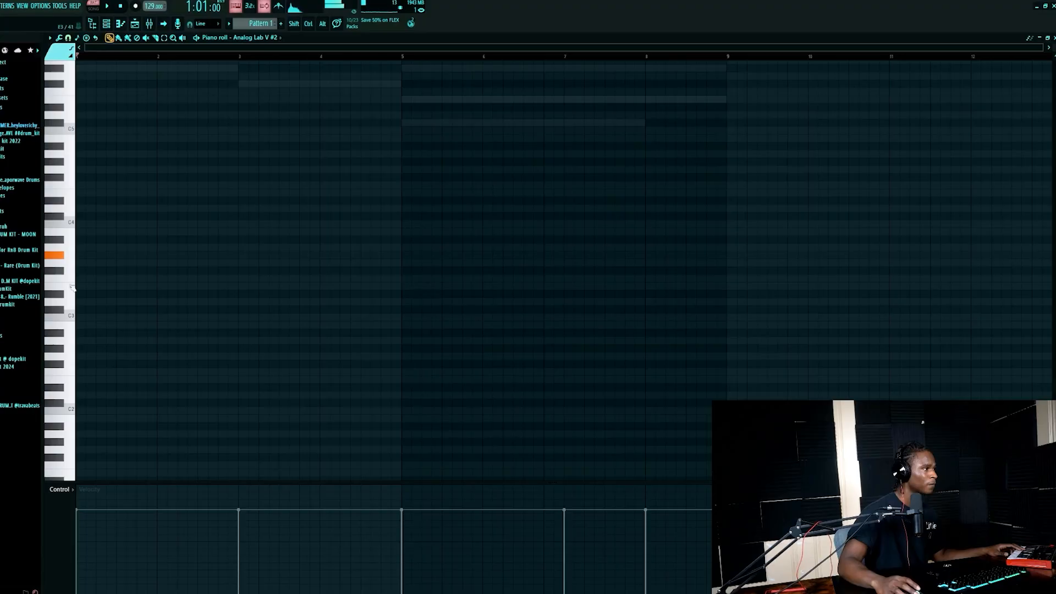
left_click(124, 255)
key("space")
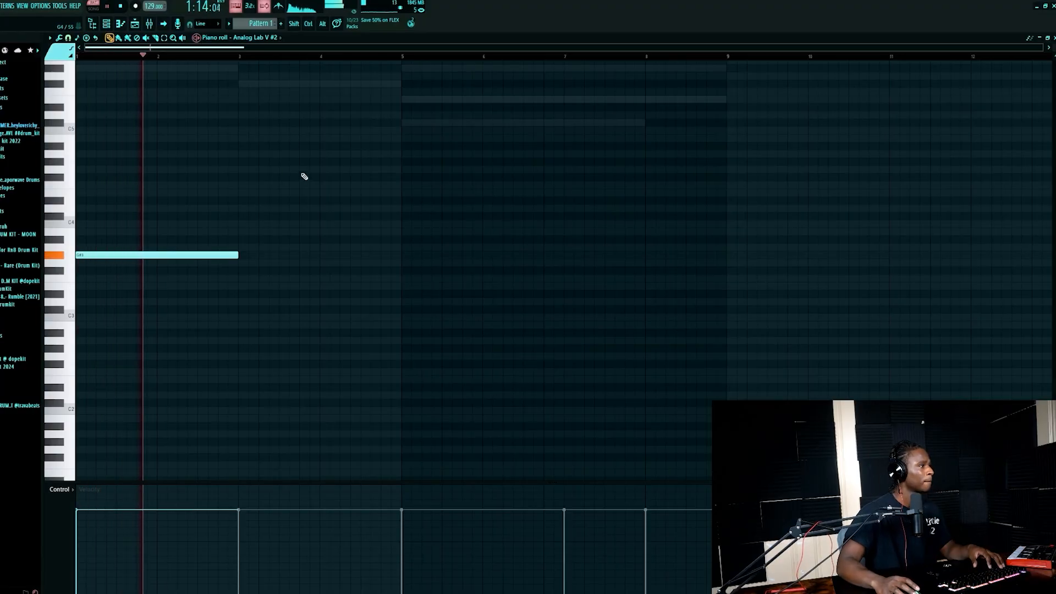
left_click(242, 270)
left_click(405, 312)
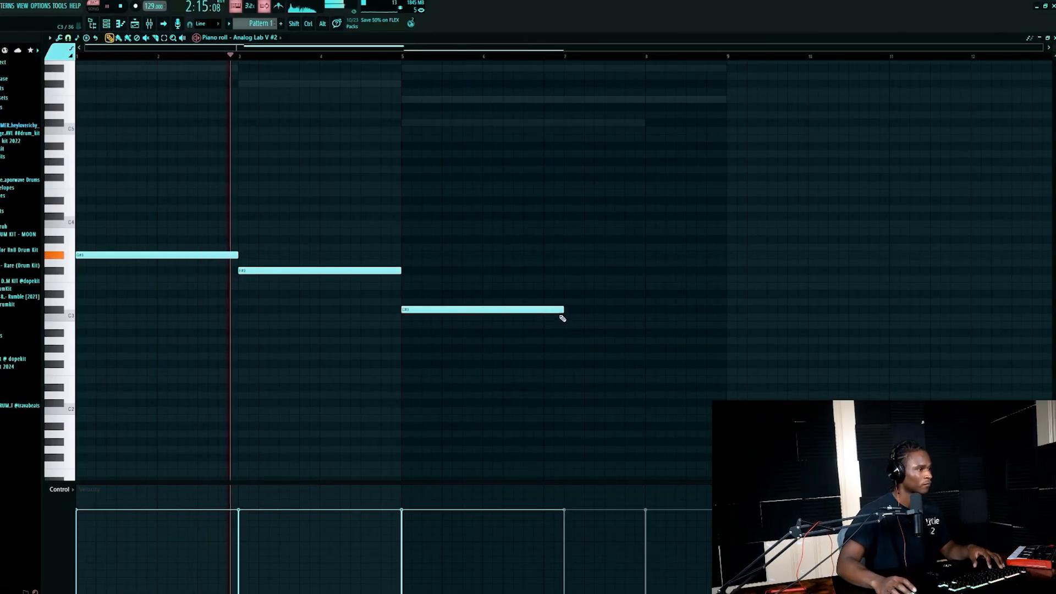
Extend the C#3 bass note to the start of bar 8 and finish the line with a one-bar E3
mouse_move(565, 307)
left_mouse_down()
mouse_move(641, 290)
mouse_move(647, 309)
left_mouse_up()
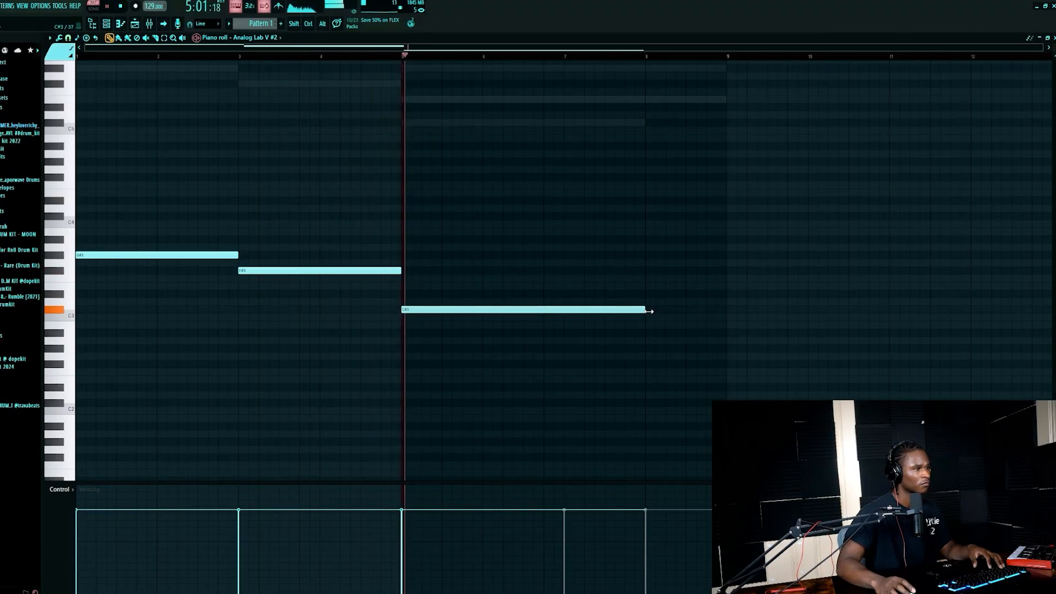
left_click(649, 286)
left_click_drag(887, 286, 729, 288)
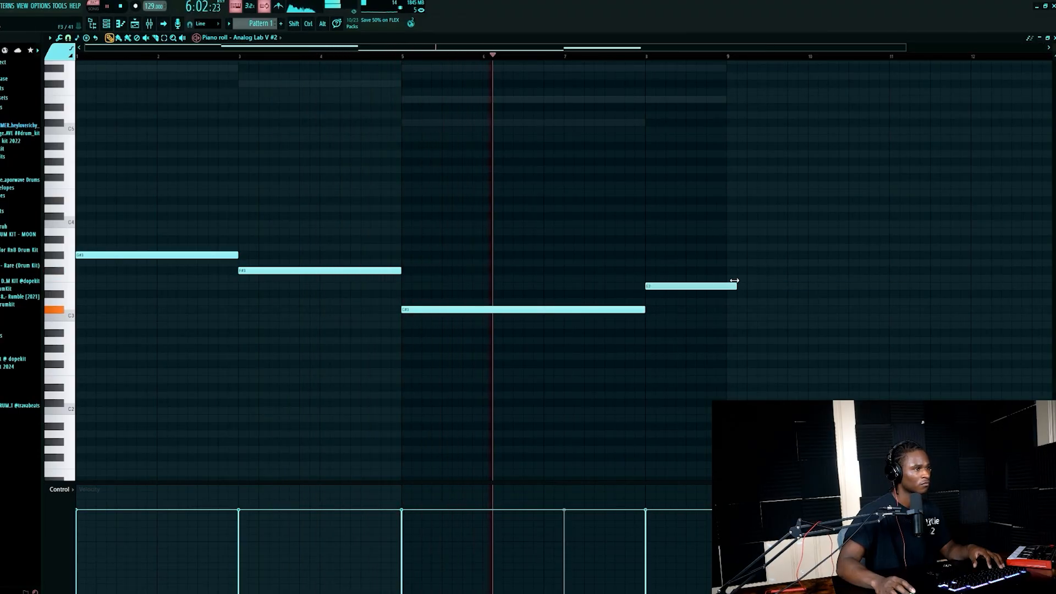
scroll(149, 308, "up", 1)
scroll(149, 308, "up", 1)
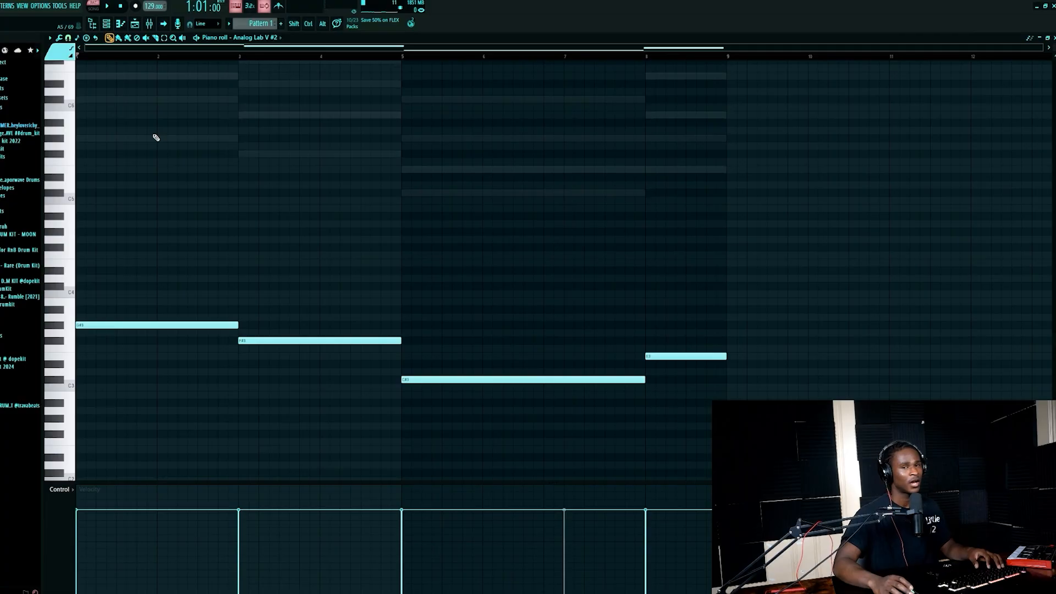
In the CUBE channel's piano roll, add B5 and F#6 at bar 3 and G#5 and C#6 at bar 5
key("F6")
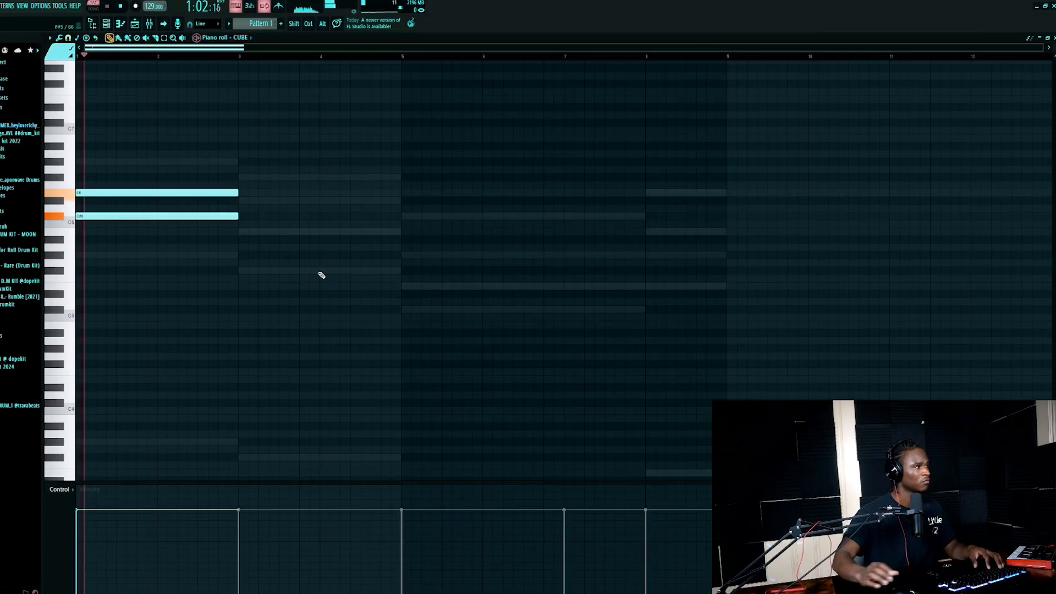
left_click(242, 231)
left_click(243, 176)
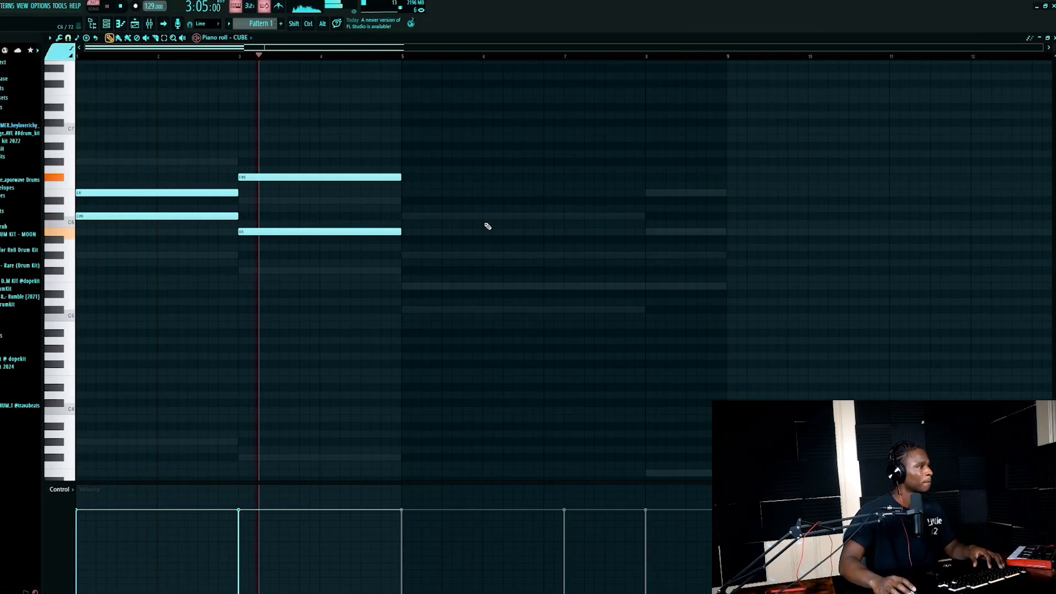
left_click(403, 255)
left_click_drag(407, 208, 418, 216)
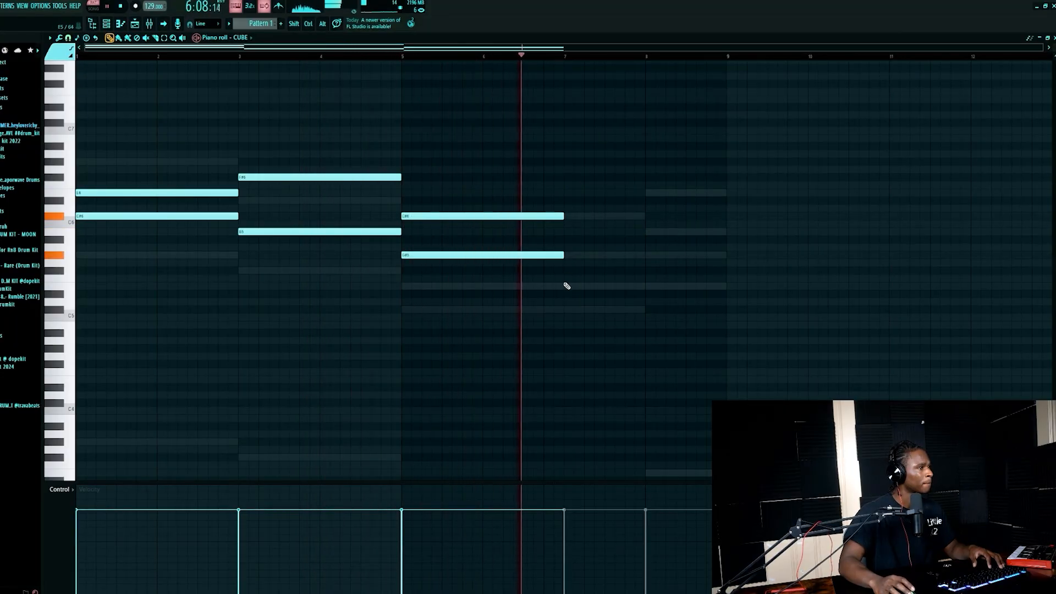
Add E6 and B5 at bar 8 and shorten both notes to one bar
left_click(651, 192)
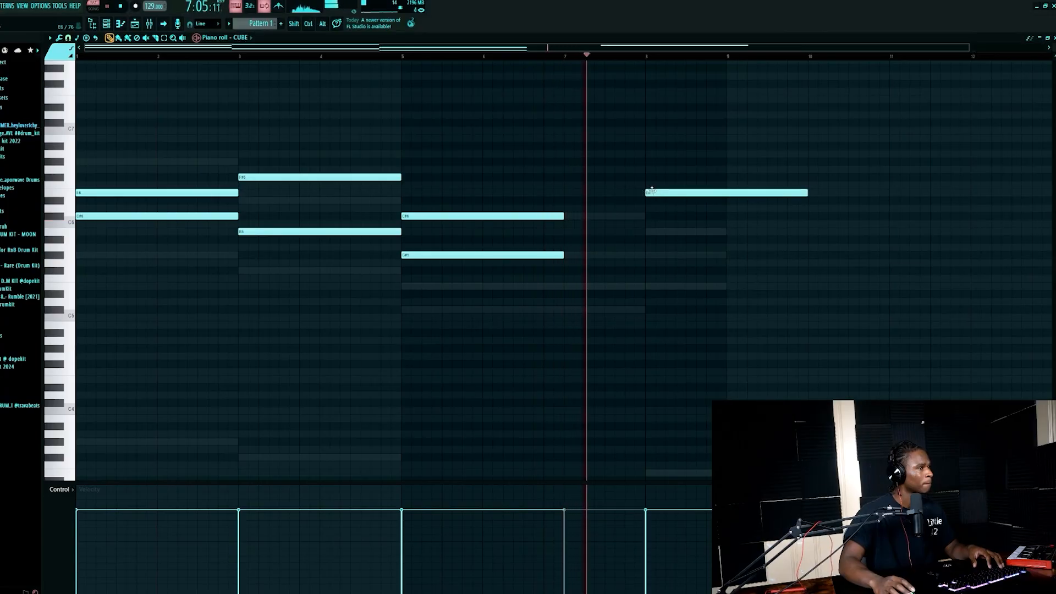
left_click(648, 232)
left_click_drag(833, 184, 726, 231)
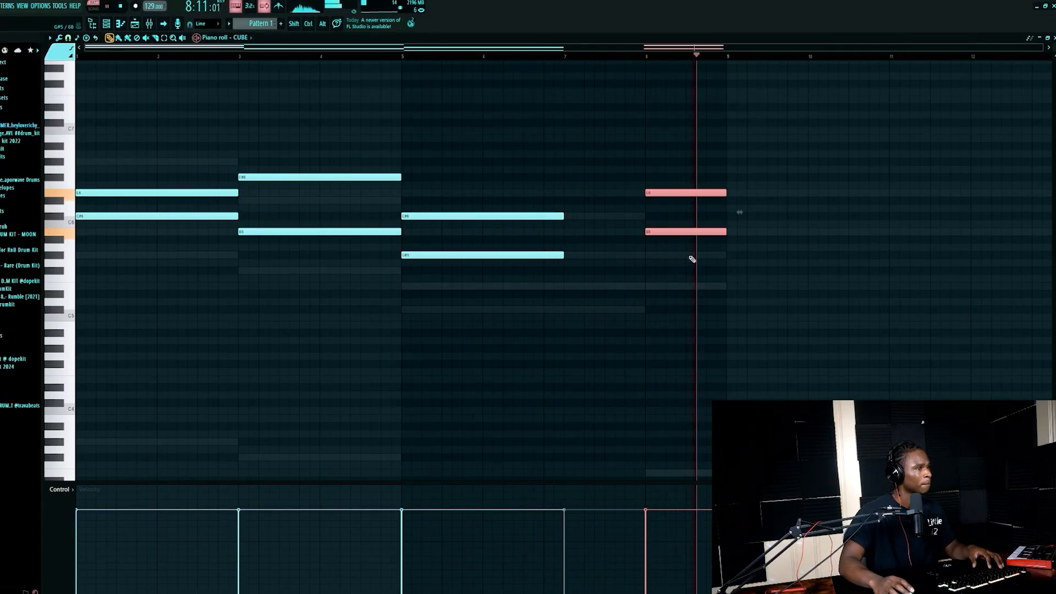
Stop playback and lengthen the G#5 and C#6 pair from bar 5 so it ends at bar 8
left_click(597, 235)
key("space")
left_click_drag(560, 214, 565, 252)
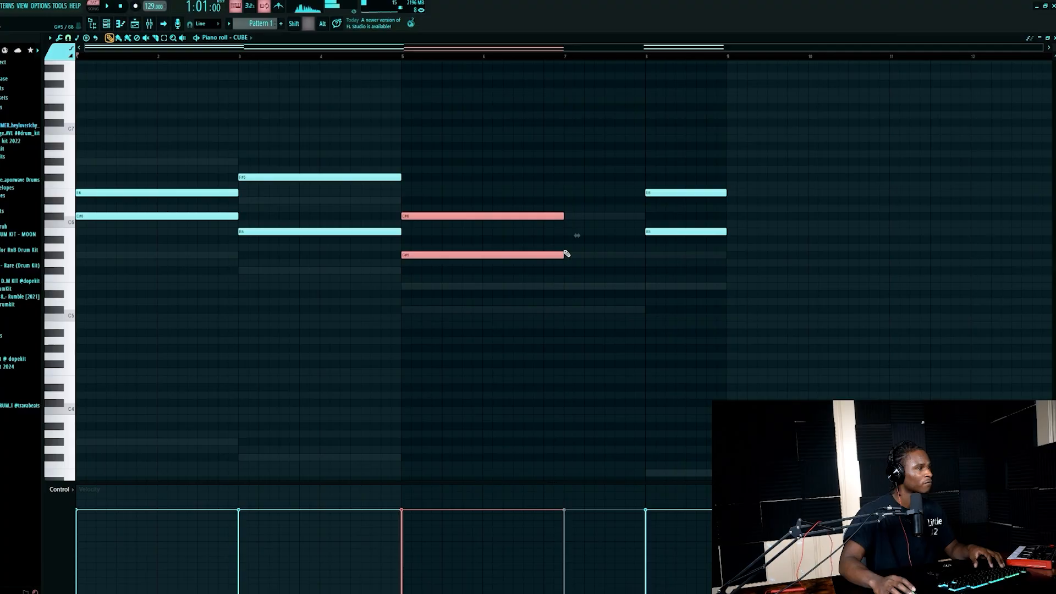
Load Portal in the first slot of mixer insert 3 with the Such a Drag preset and slightly lower its dry/wet mix
key("F9")
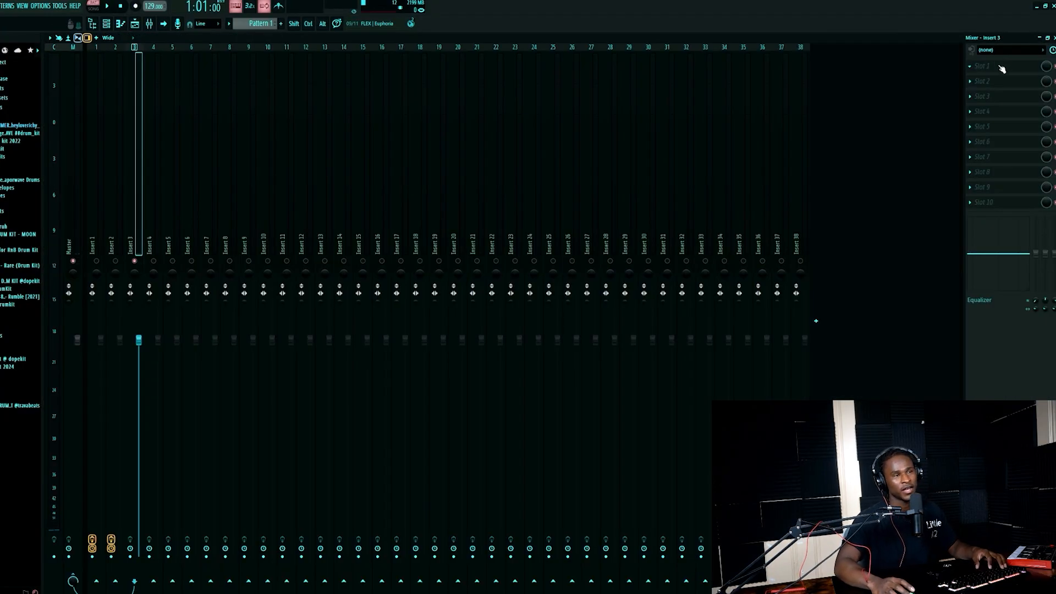
left_click(1002, 68)
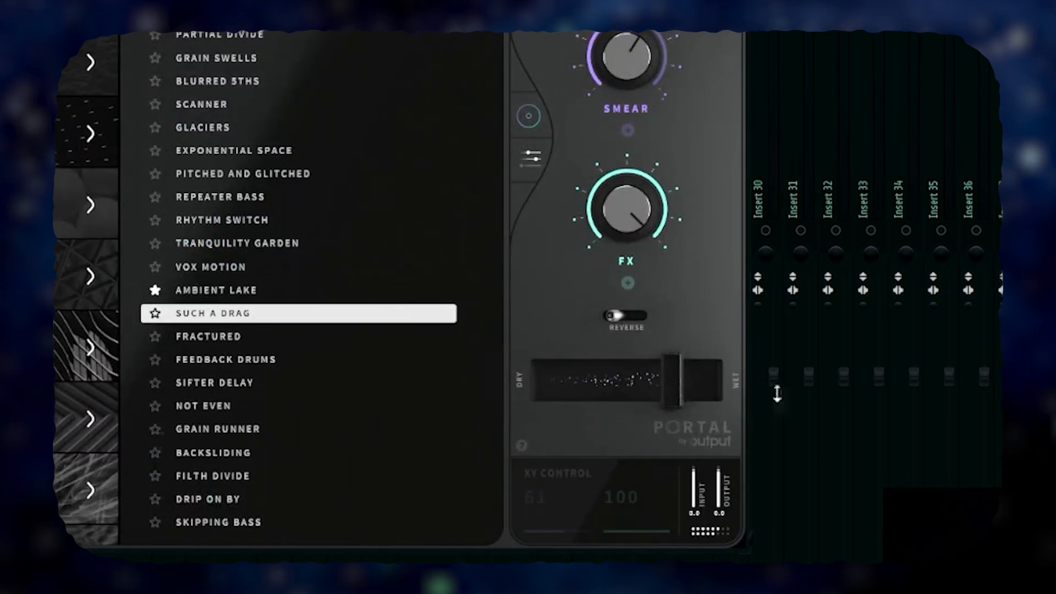
left_click_drag(671, 380, 661, 379)
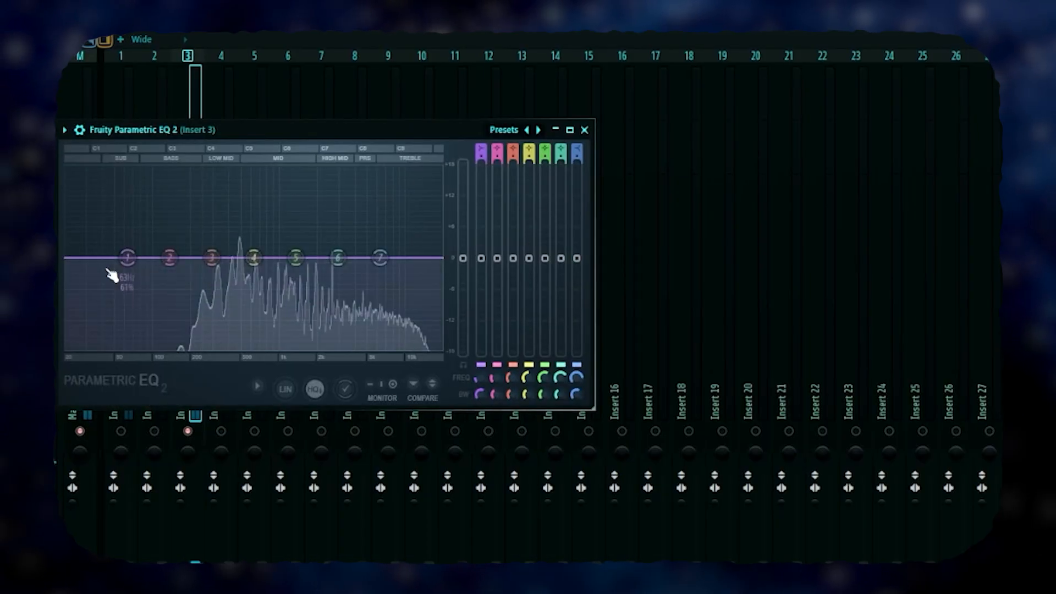
Set band 1 of Fruity Parametric EQ 2 on insert 3 to high pass and move it up to about 200 Hz
right_click(133, 257)
mouse_move(147, 298)
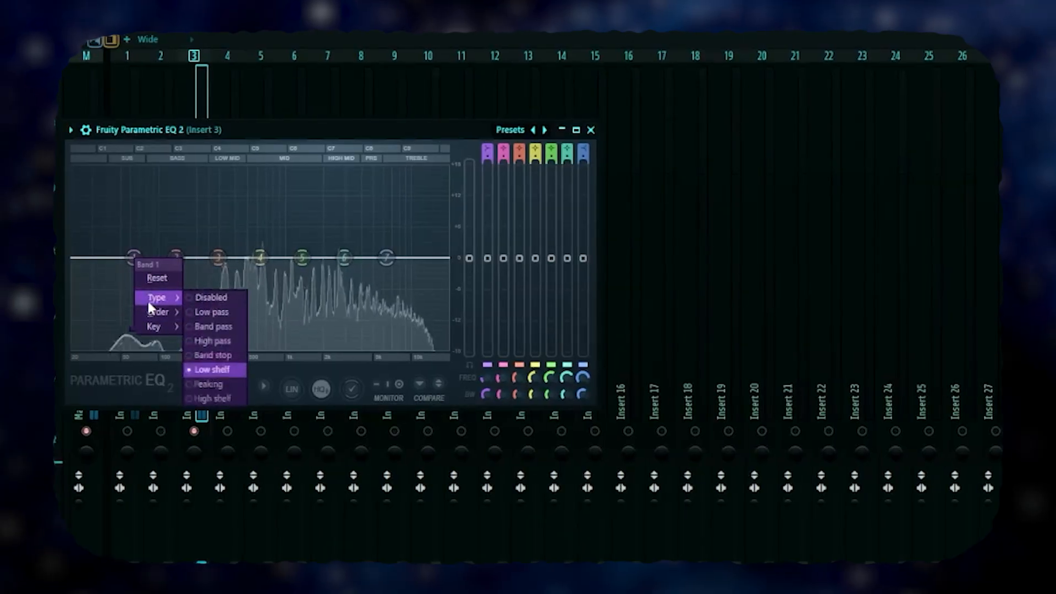
left_click(212, 340)
right_click(134, 257)
left_click(211, 311)
left_click_drag(142, 257, 225, 257)
Set EQ band 7 to low pass, shift it to a lower frequency and close the equalizer
right_click(418, 258)
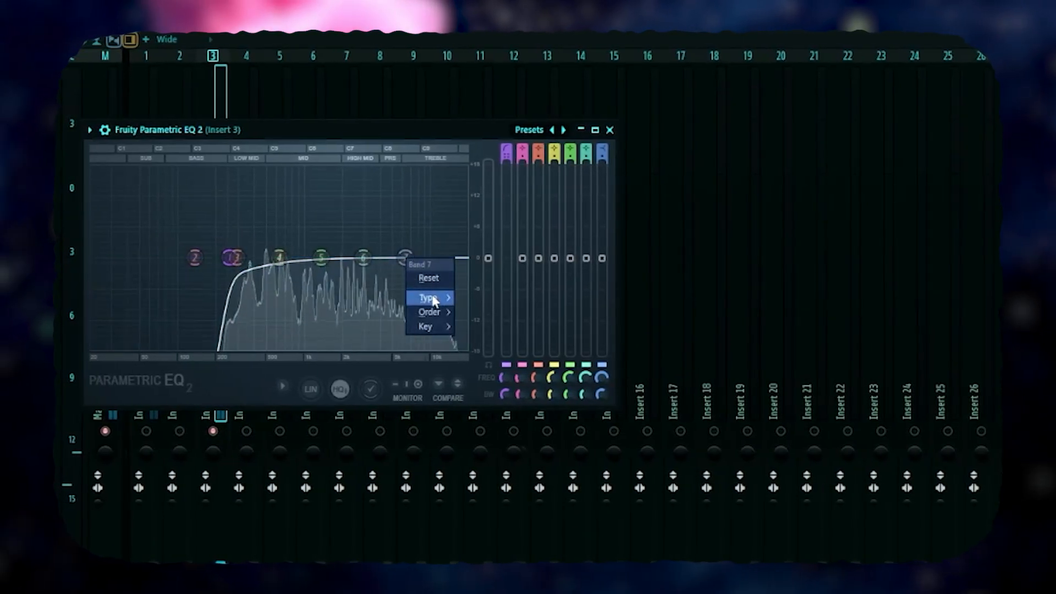
mouse_move(433, 297)
left_click(488, 310)
left_click_drag(416, 264, 391, 262)
left_click(624, 130)
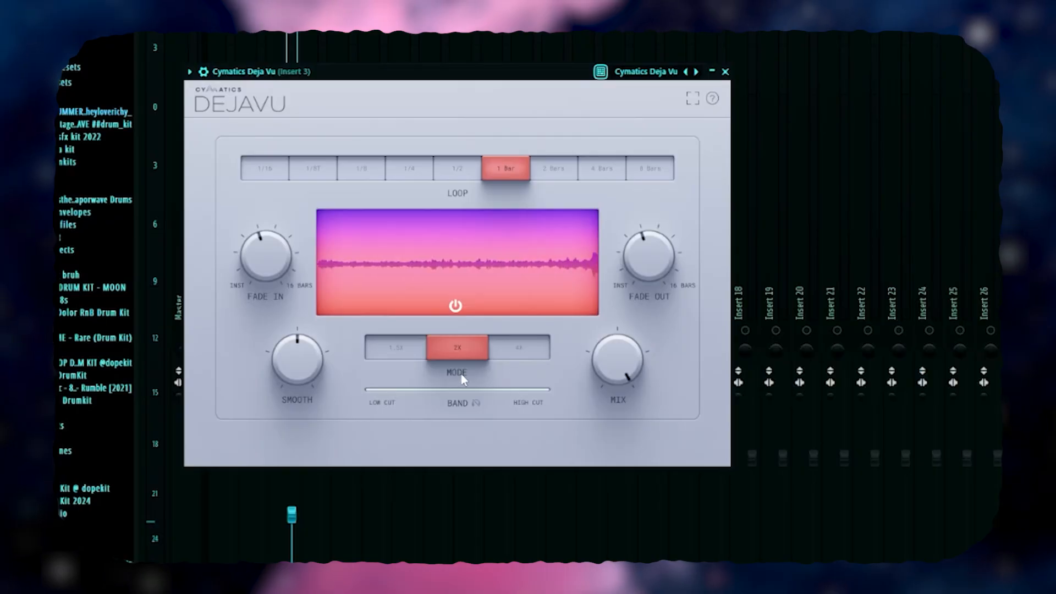
Lower the mix of Cymatics Deja Vu on insert 3 and raise its smooth amount
left_click_drag(594, 375, 592, 415)
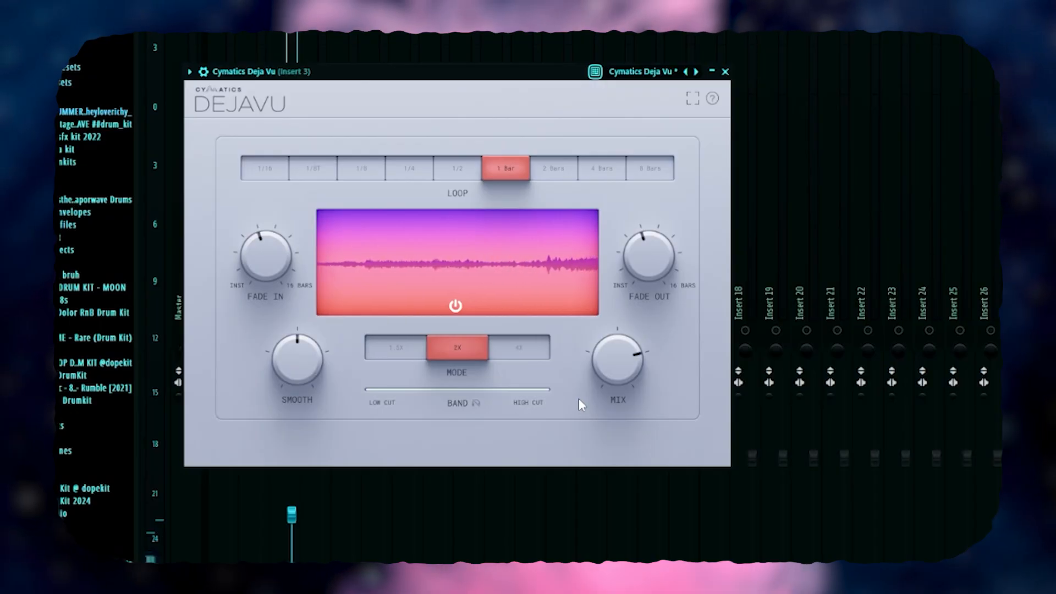
left_click_drag(283, 354, 287, 331)
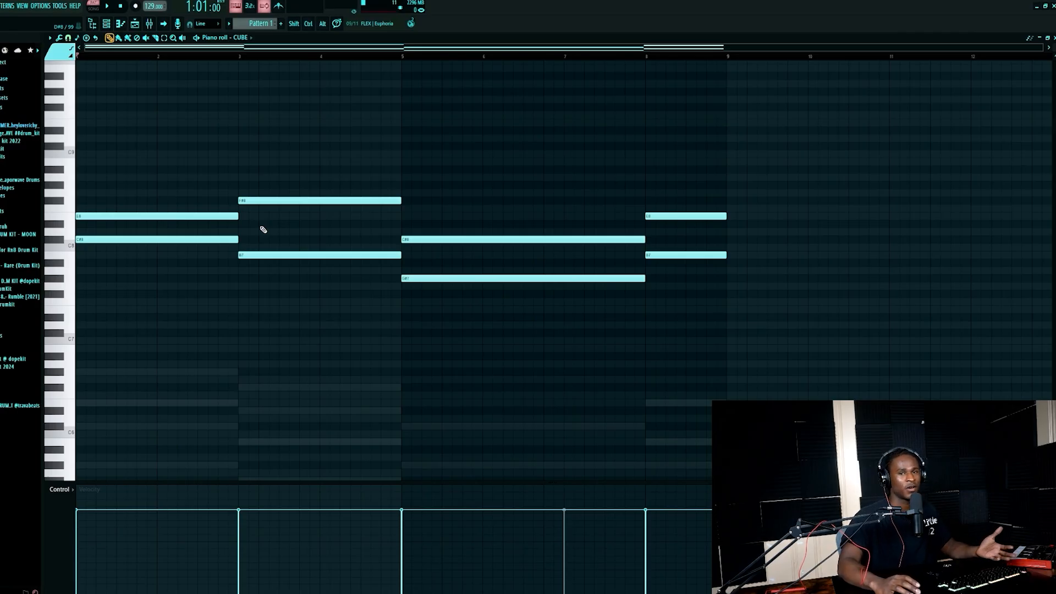
Review the CUBE notes and the insert 3 effects chain of Portal, Fruity Parametric EQ 2, Cymatics Deja Vu and OTT
scroll(262, 230, "down", 4)
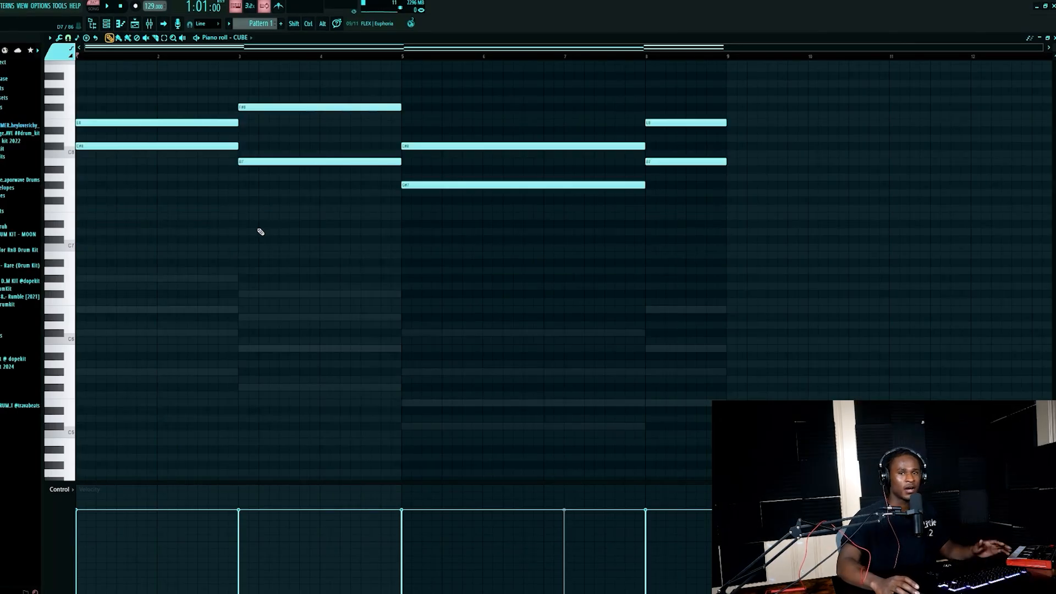
scroll(261, 227, "up", 1)
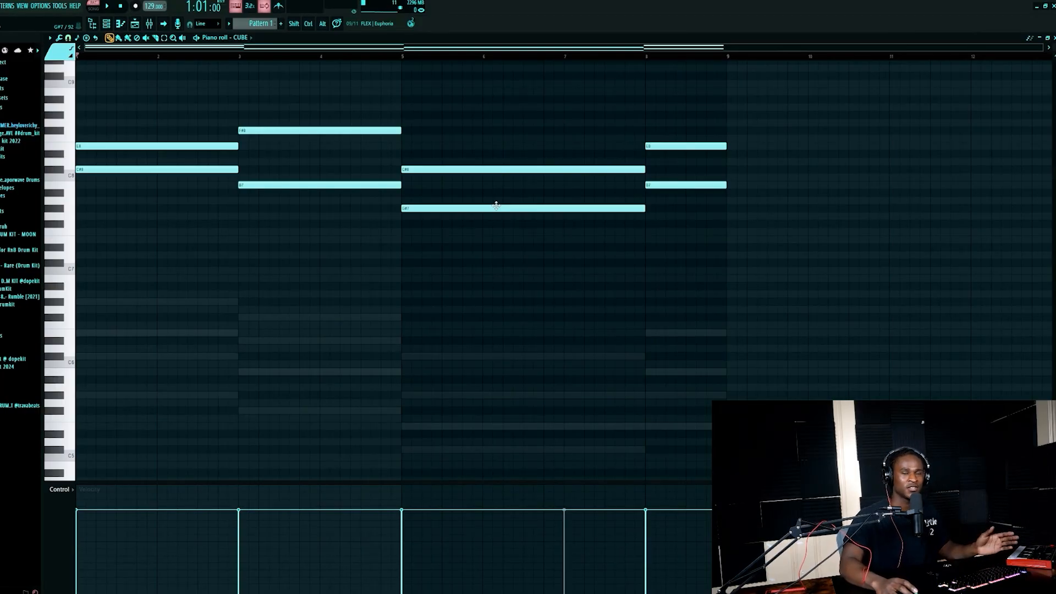
key("F9")
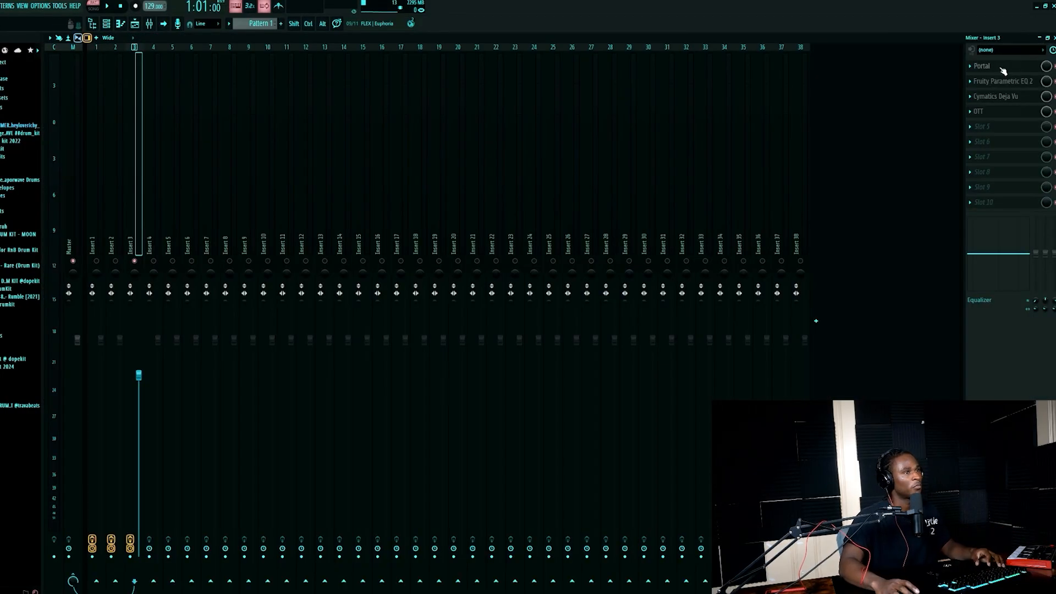
left_click(1003, 70)
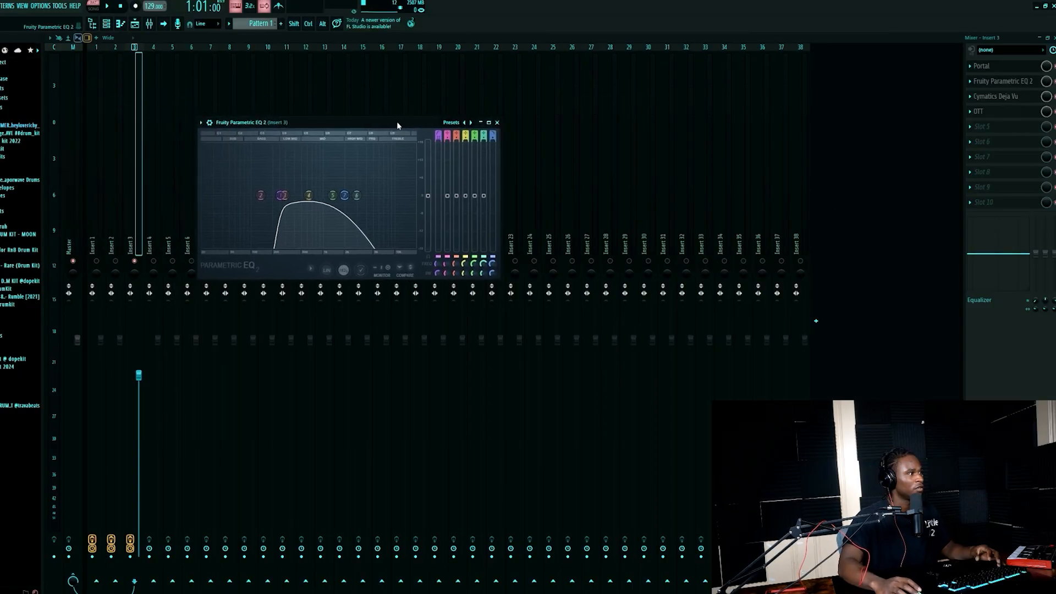
left_click_drag(397, 122, 377, 100)
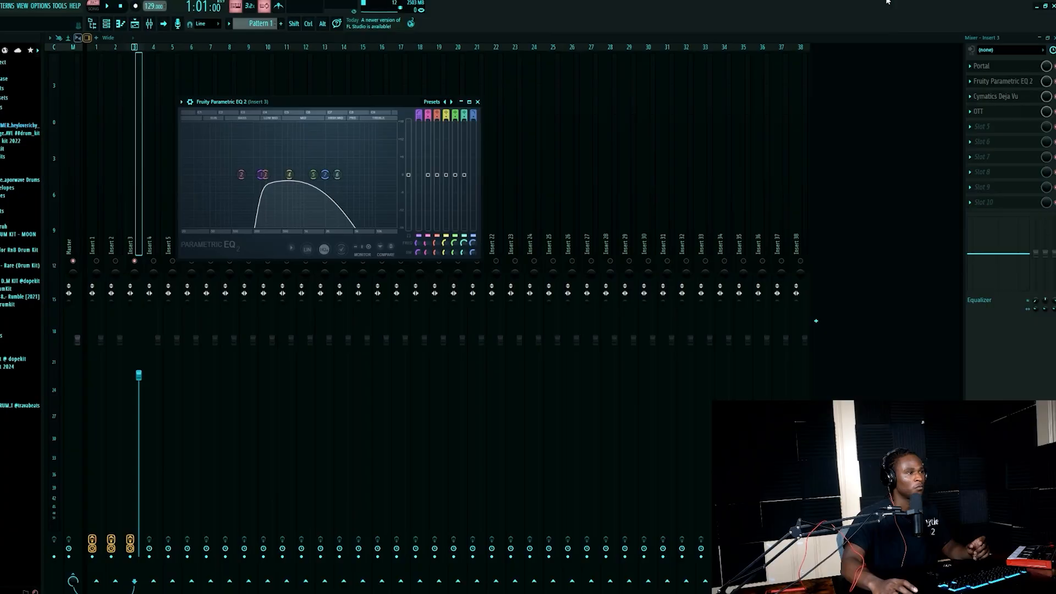
left_click(1017, 99)
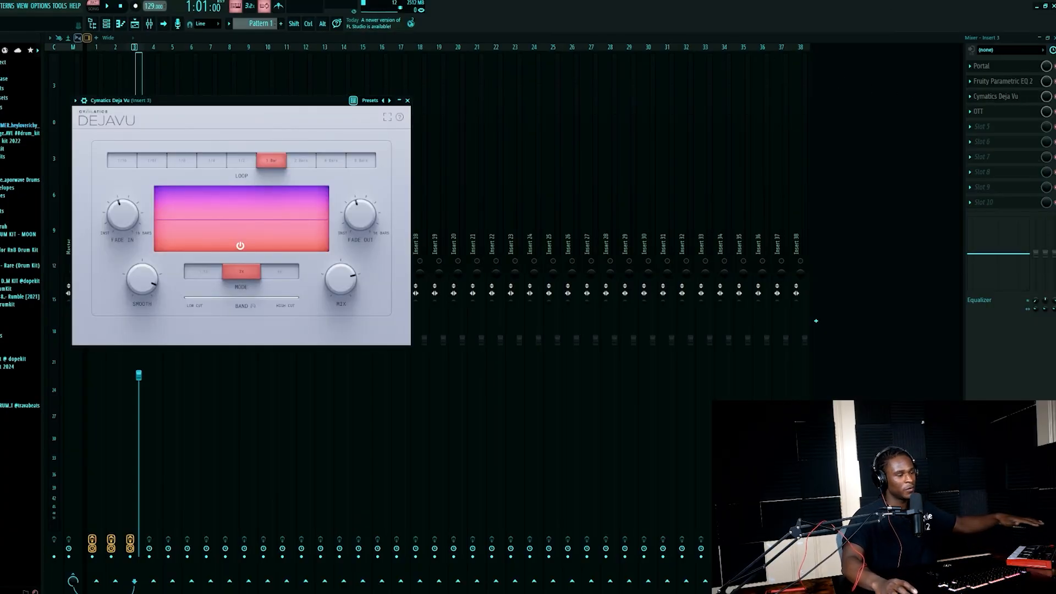
left_click(996, 111)
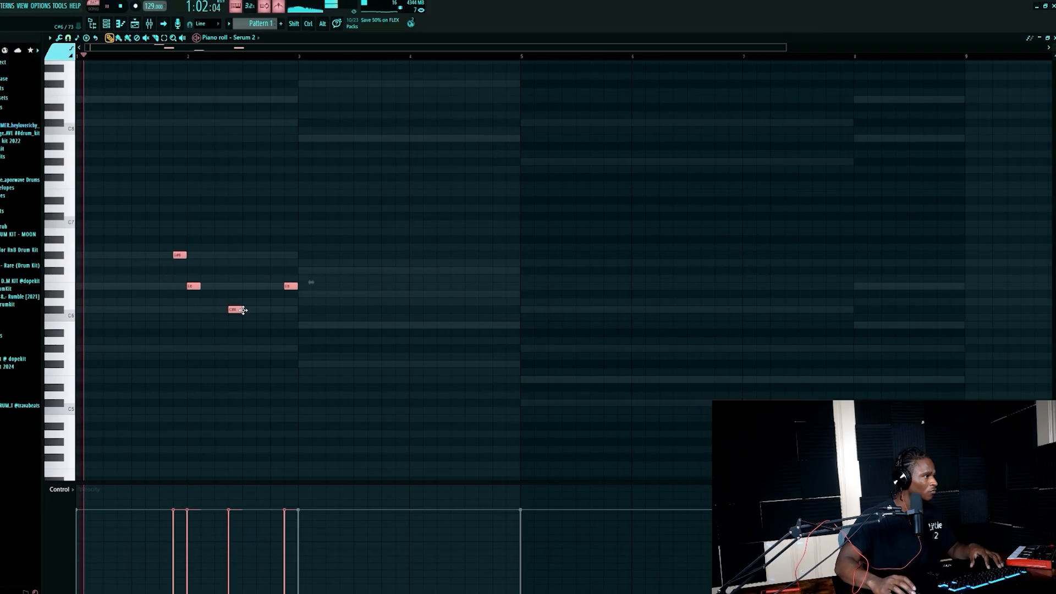
Shift the selected Serum 2 melody notes half a beat later and delete the E6 at bar 3
left_click_drag(243, 311, 252, 309)
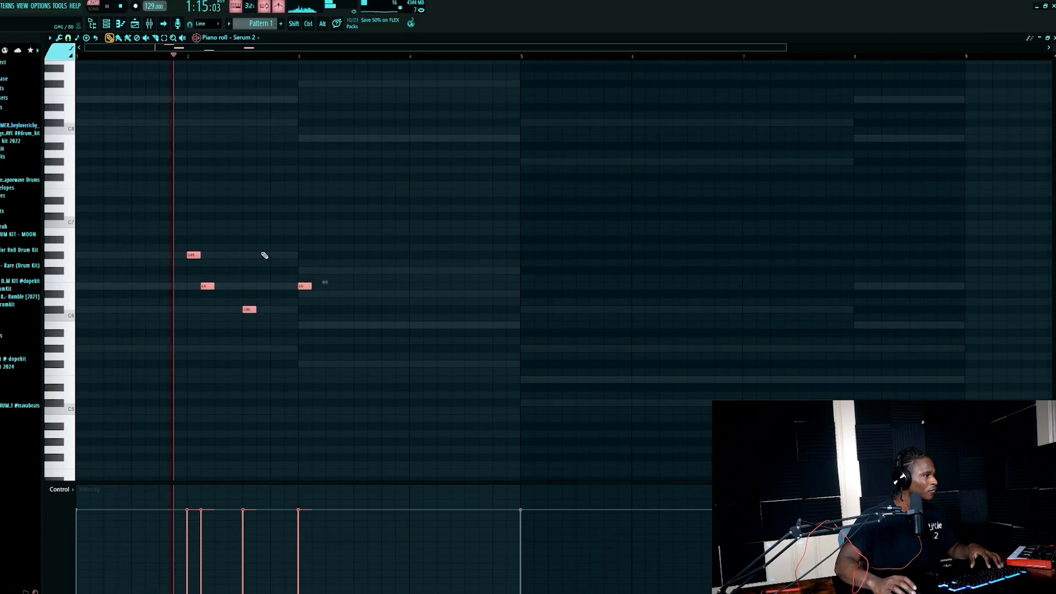
right_click(357, 238)
right_click(304, 287)
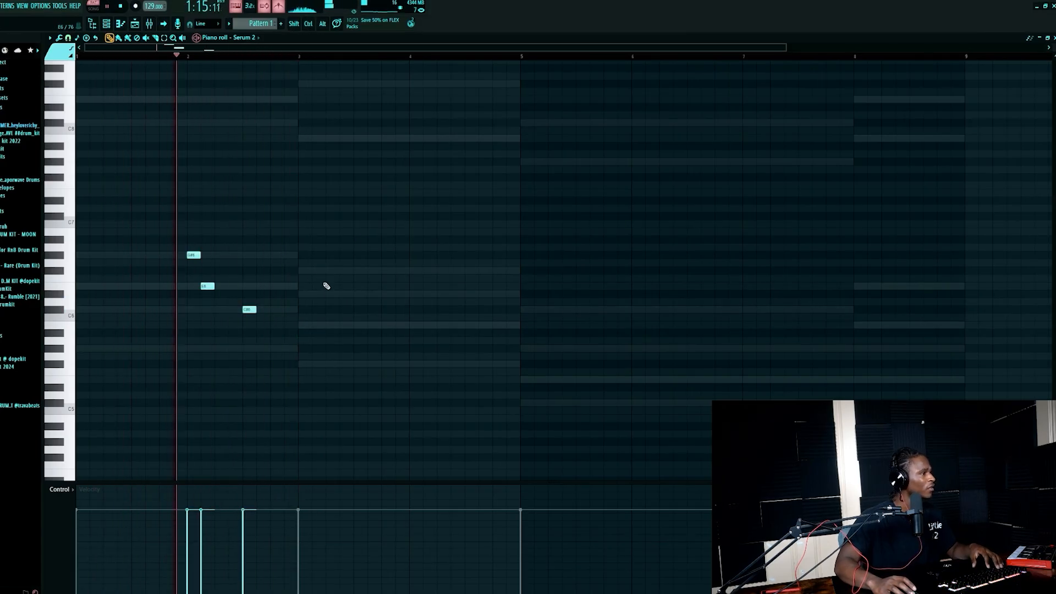
Extend the Serum 2 melody from B5 at bar 3 down to C#5 at bar 6 and play it from bar 5
left_click(299, 327)
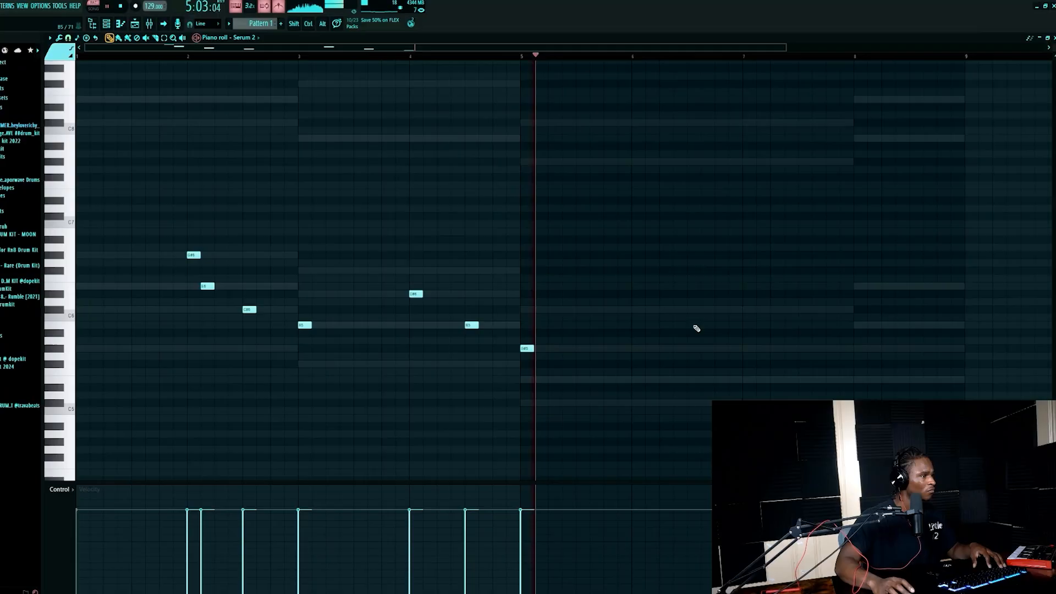
left_click(638, 403)
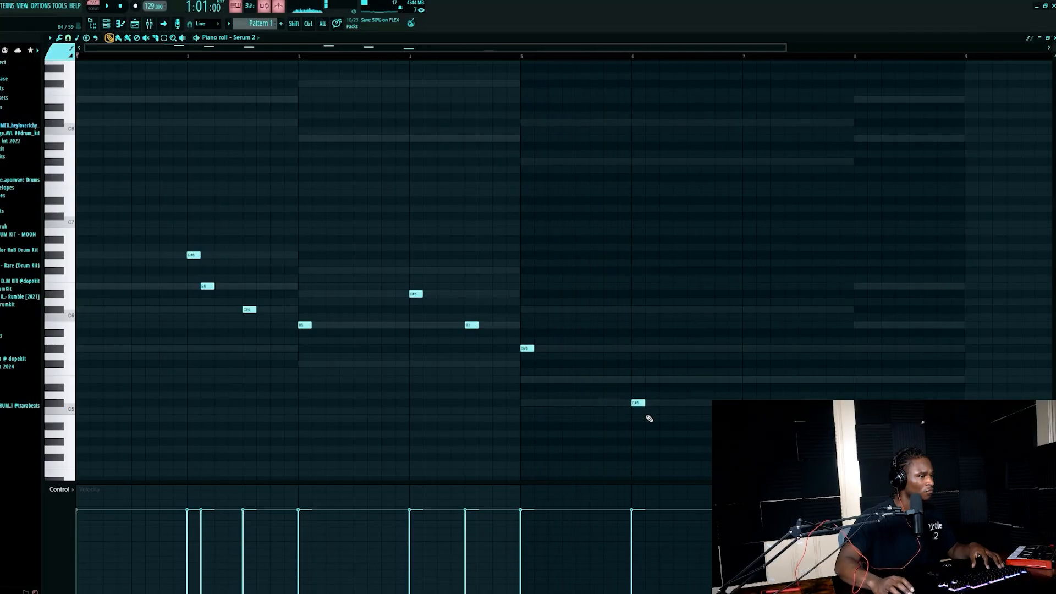
left_click(523, 57)
key("space")
scroll(497, 328, "up", 2)
scroll(468, 357, "down", 1)
Alternate C#5 and B4 notes through bar 6, and finish the phrase with C#5 at bar 7, E5 mid-bar and G#5 at bar 8
left_click(437, 380)
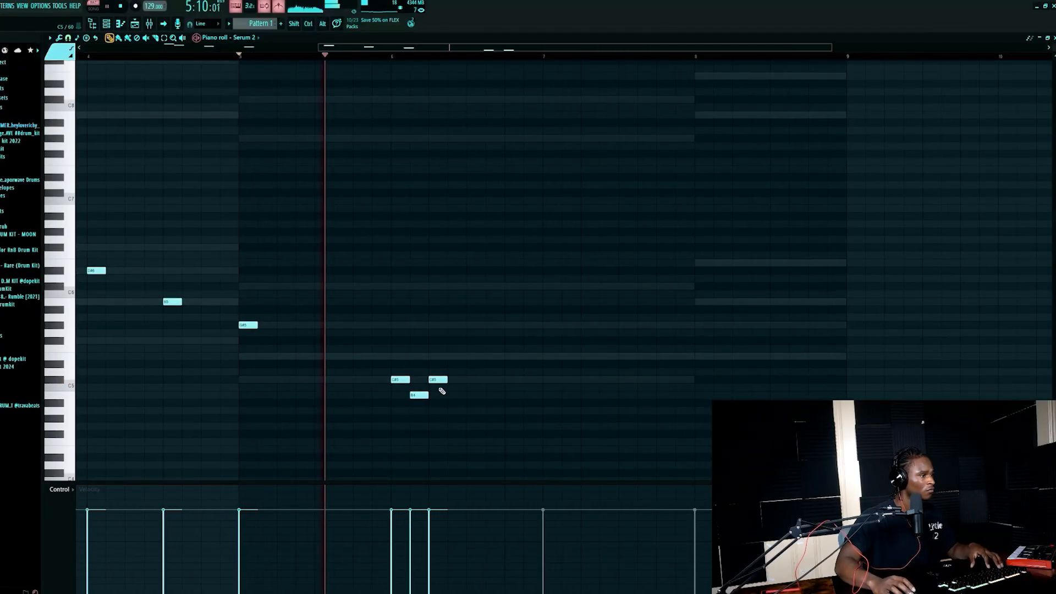
left_click(455, 395)
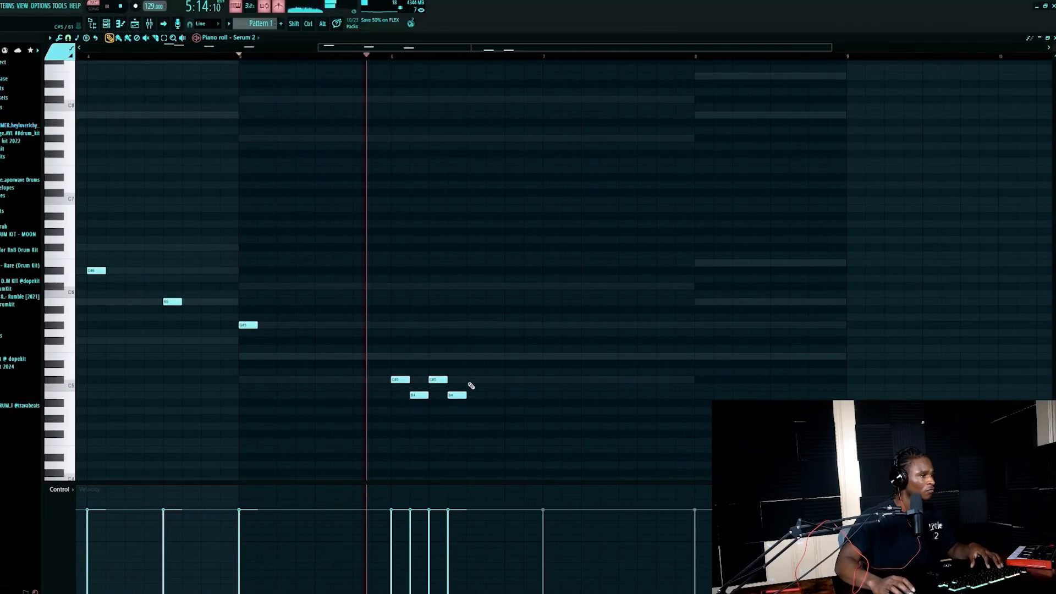
left_click(511, 396)
left_click(546, 378)
left_click(625, 357)
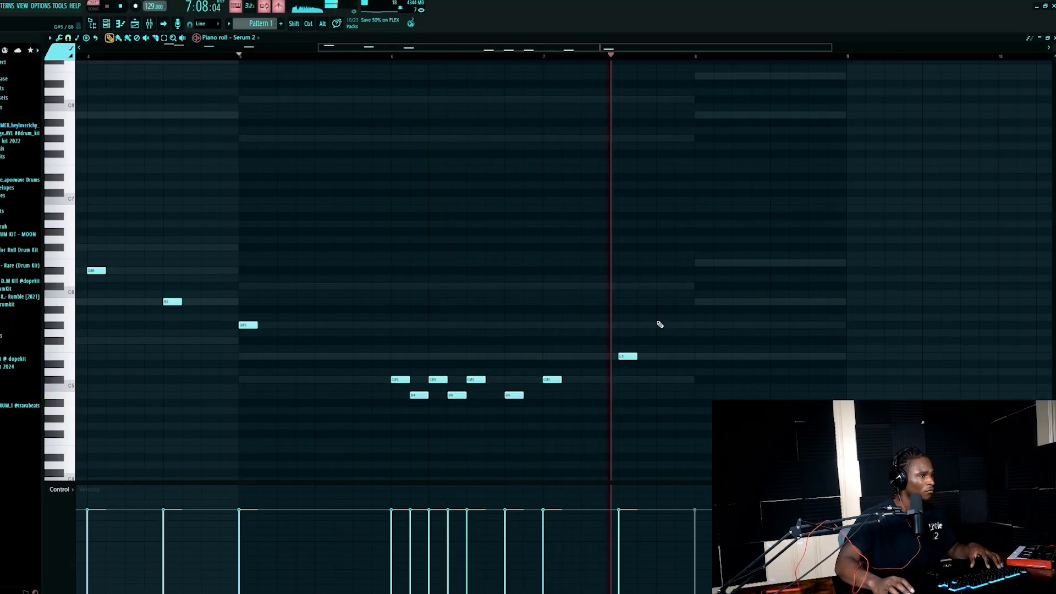
left_click(697, 325)
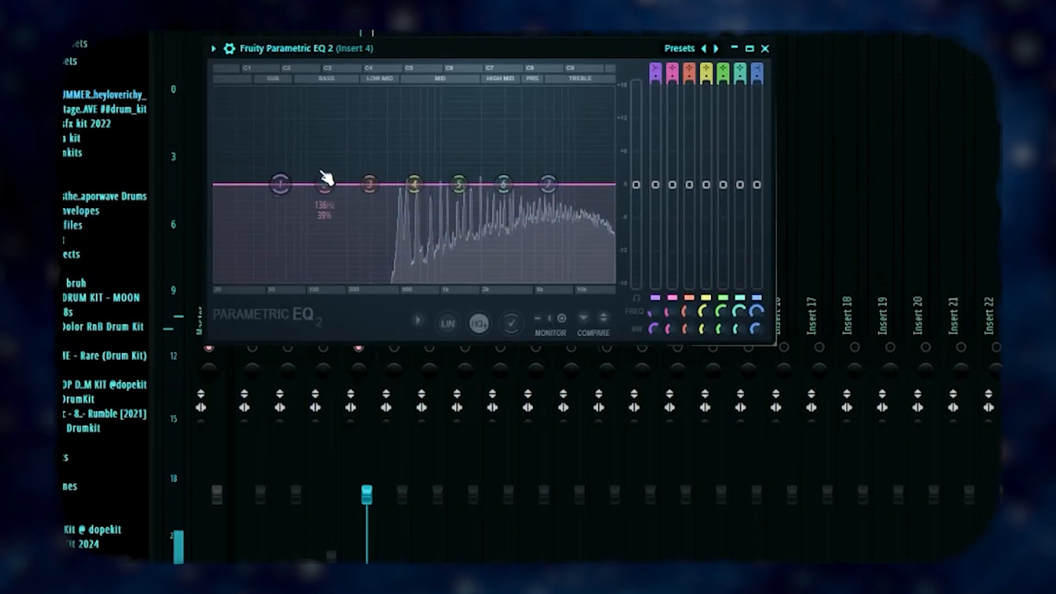
Cut the lows with band 1 of insert 4's EQ, set band 7 to low pass at about 4098 Hz, and close it
left_click_drag(278, 187, 365, 283)
right_click(548, 188)
mouse_move(572, 230)
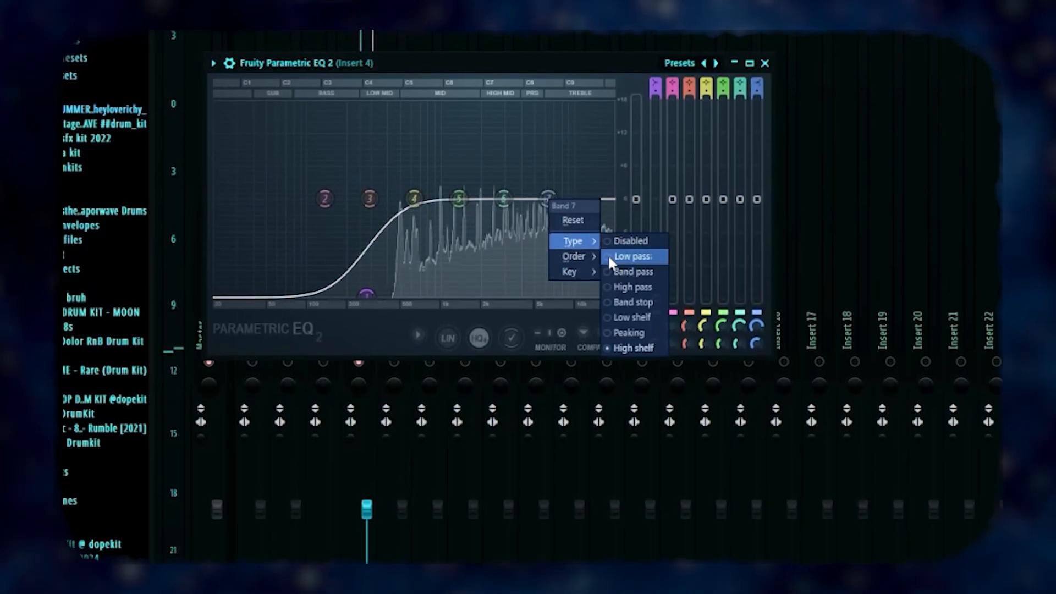
left_click(608, 255)
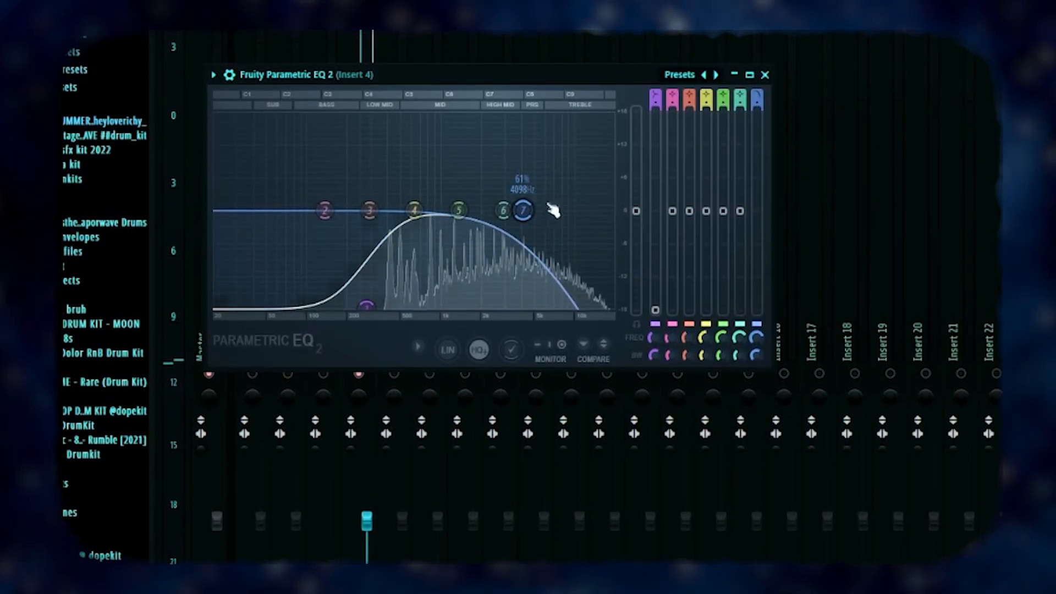
left_click(764, 74)
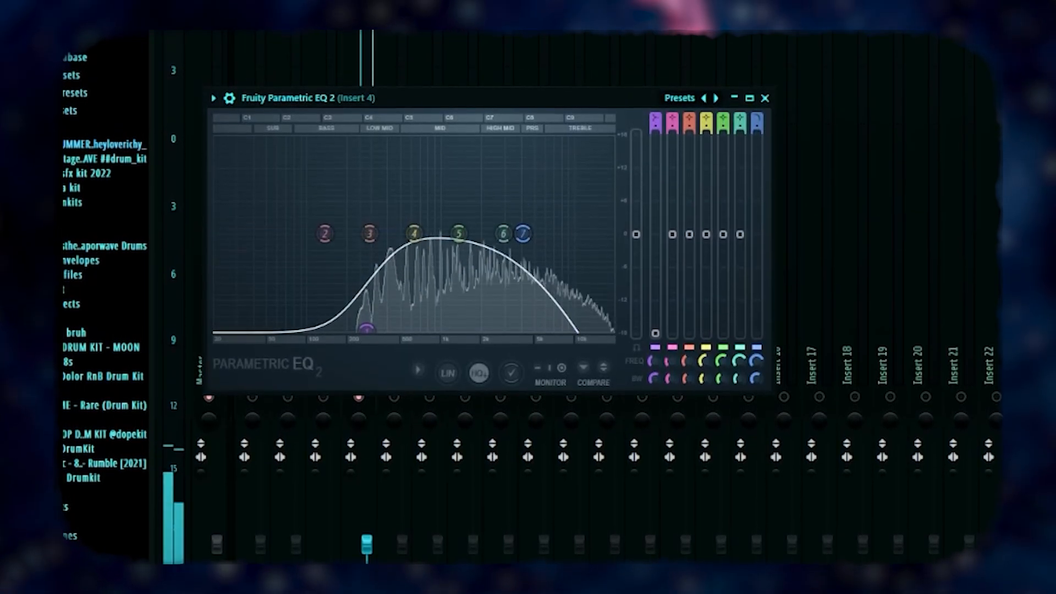
left_click(765, 98)
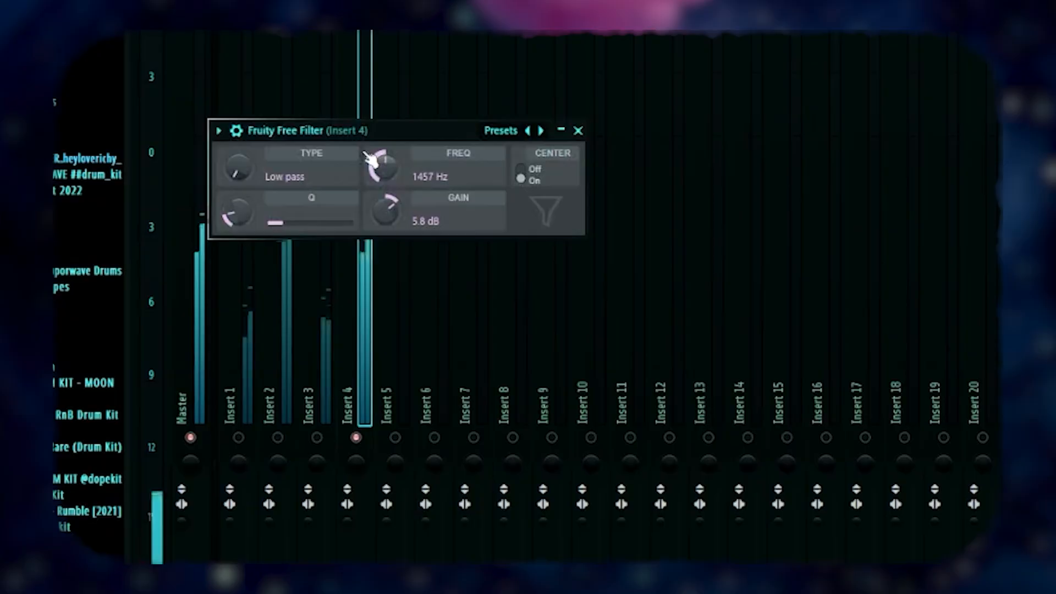
Audition the Fruity Free Filter low-pass presets on insert 4 up to LowPass 16000, step back to a lower one and close it
left_click(541, 130)
left_click(540, 130)
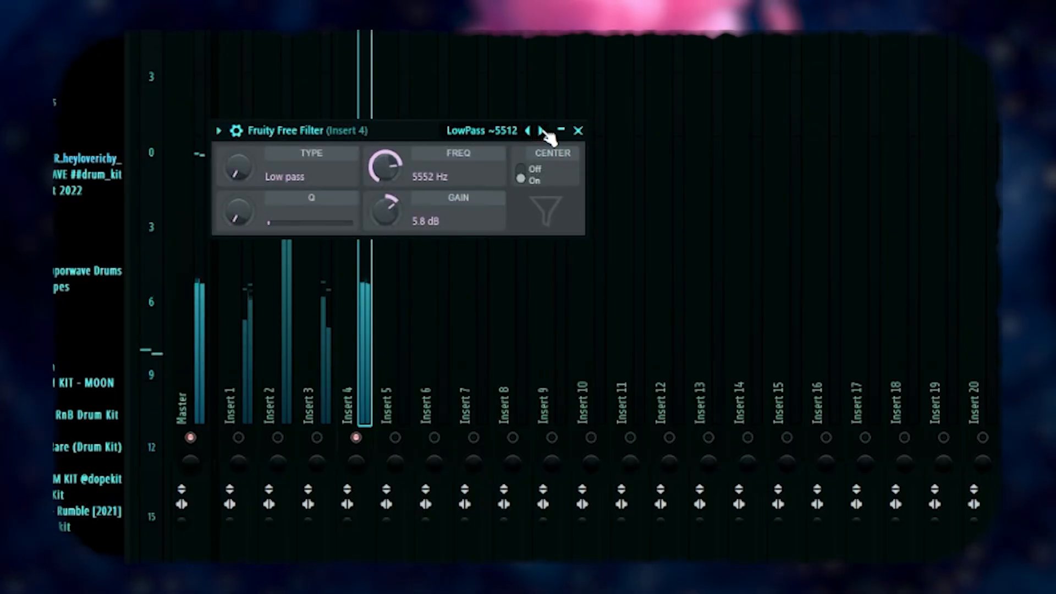
left_click(541, 130)
left_click(540, 130)
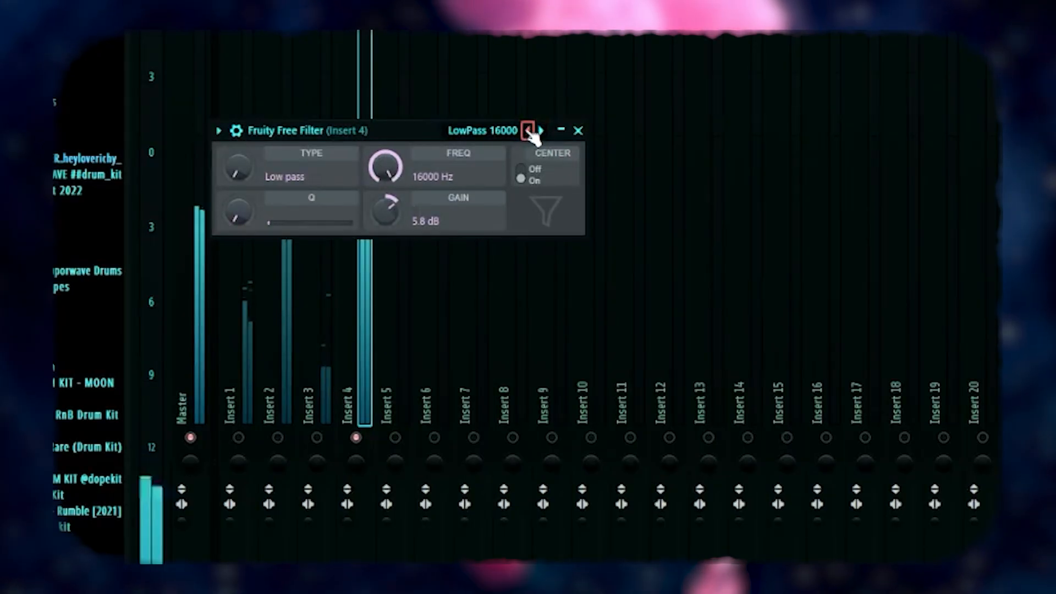
left_click(528, 130)
left_click(528, 130)
left_click(577, 130)
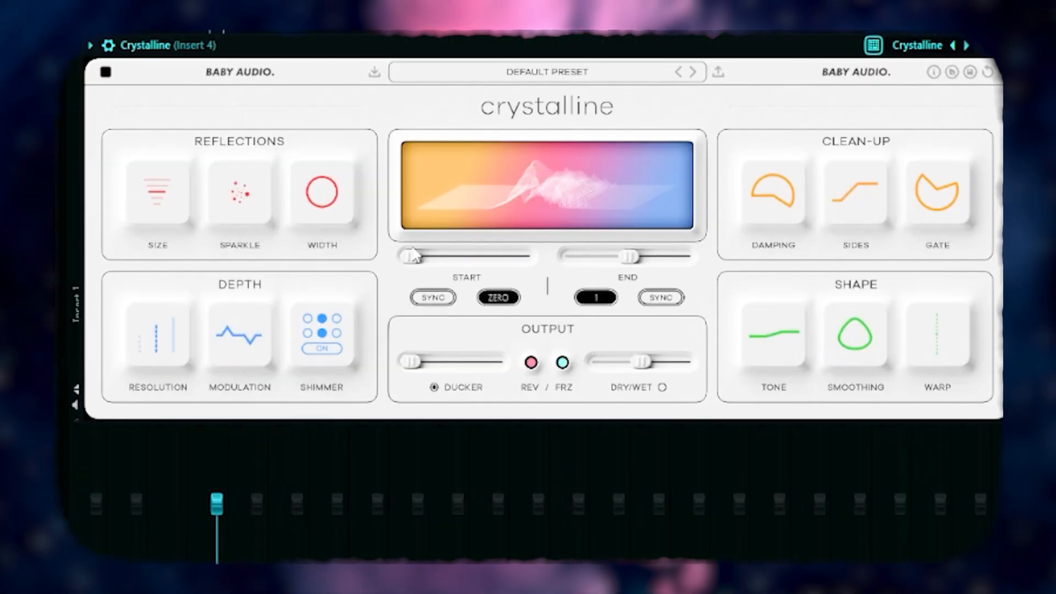
Enlarge Crystalline's reflection size on insert 4, lower its dry/wet mix and adjust the reflection width
mouse_move(156, 208)
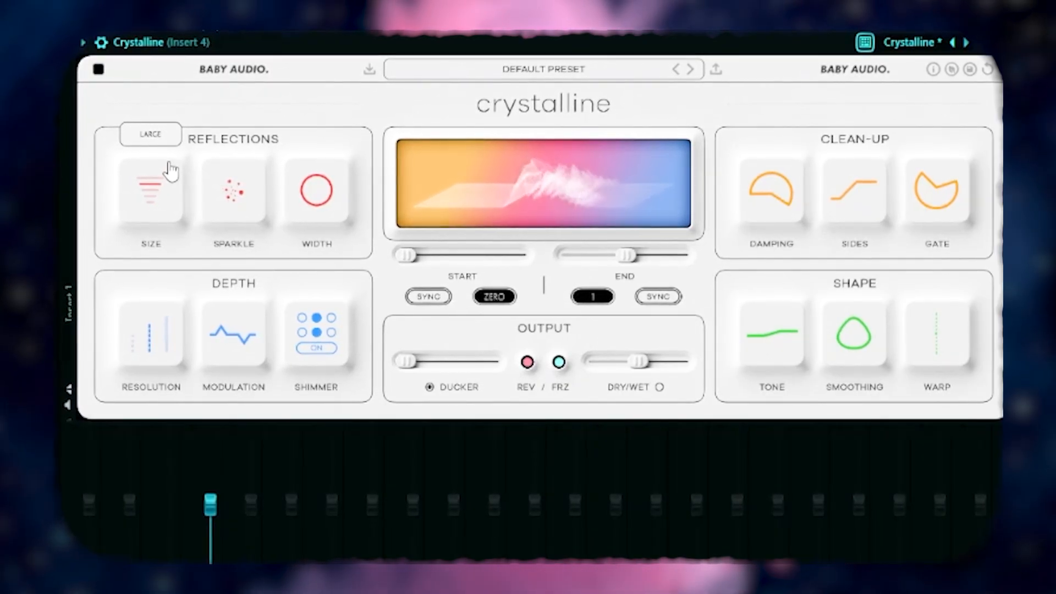
left_click_drag(638, 363, 607, 374)
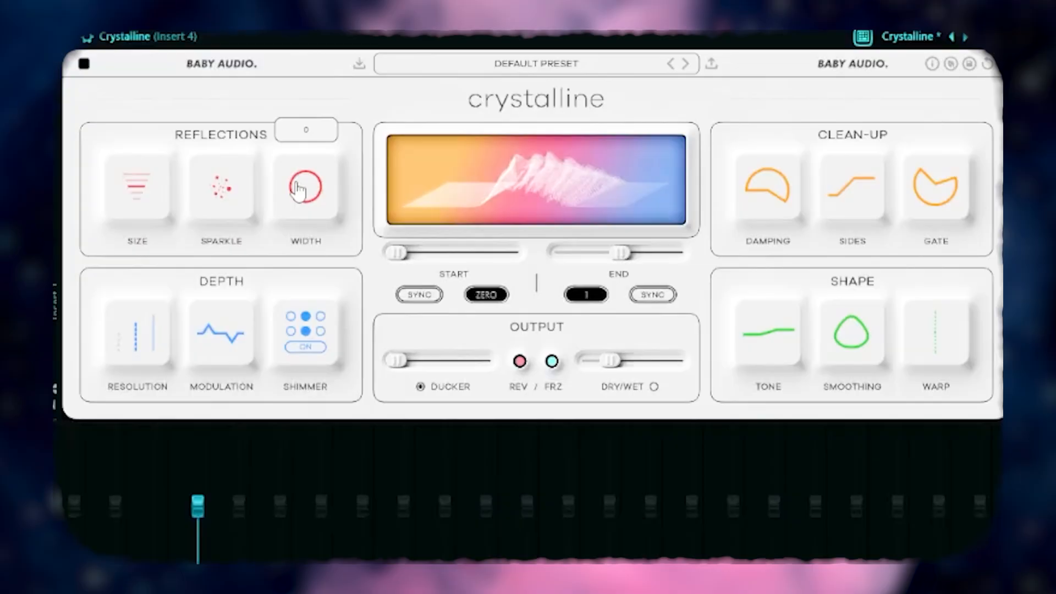
left_click_drag(289, 190, 316, 179)
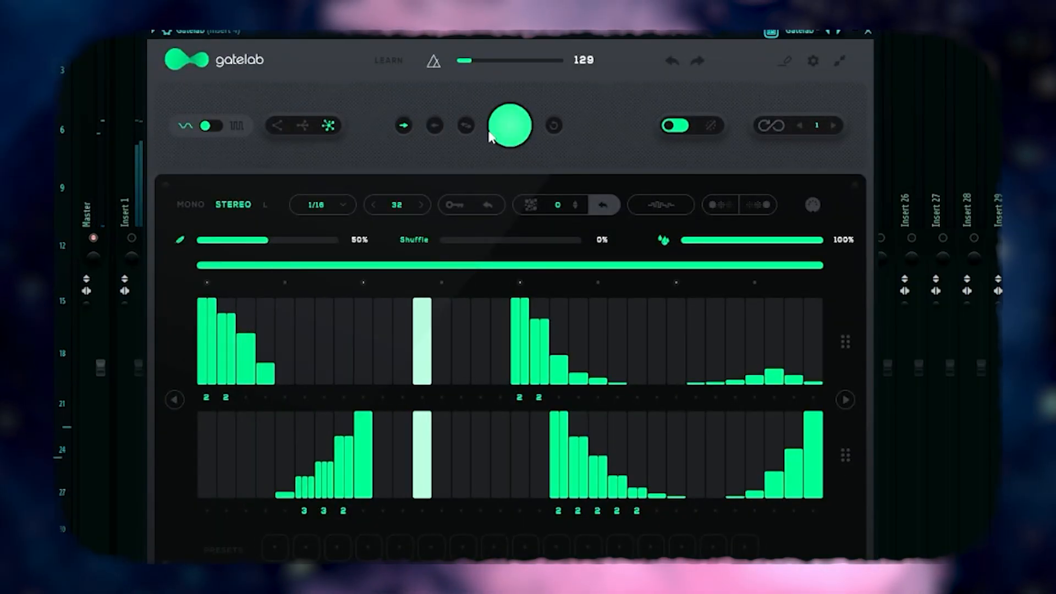
Randomize the Gatelab pattern on insert 4 and raise the low steps in the first half of both lanes
left_click(492, 134)
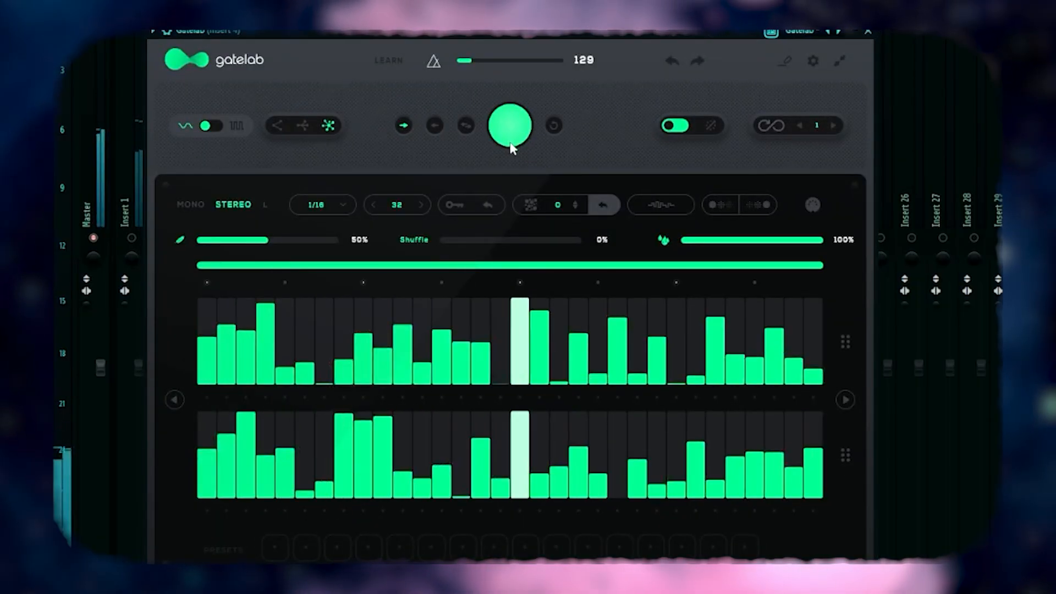
left_click_drag(308, 339, 317, 352)
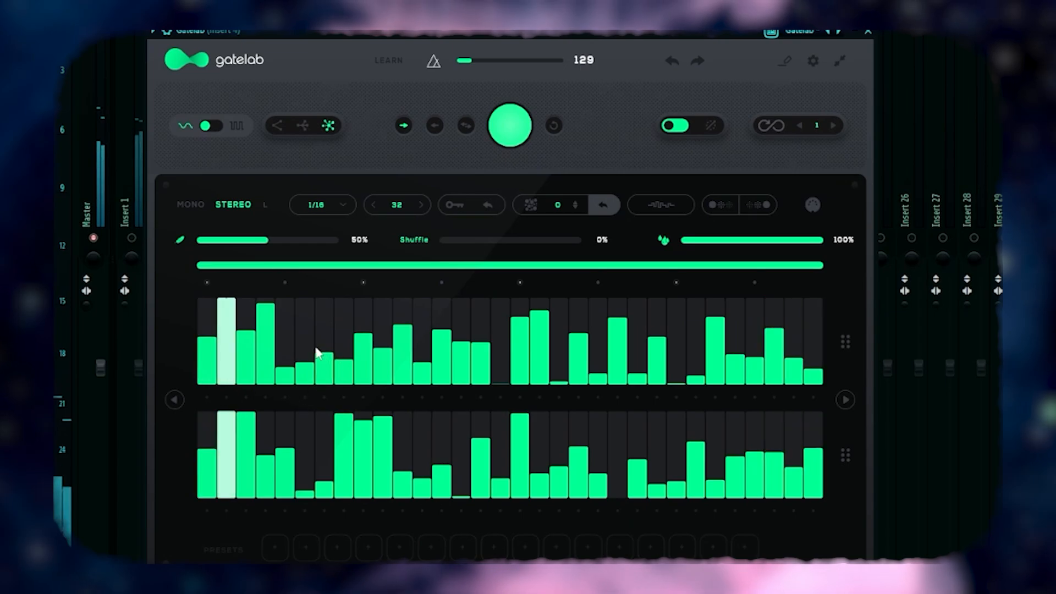
left_click(312, 433)
left_click(430, 446)
left_click_drag(432, 447, 459, 446)
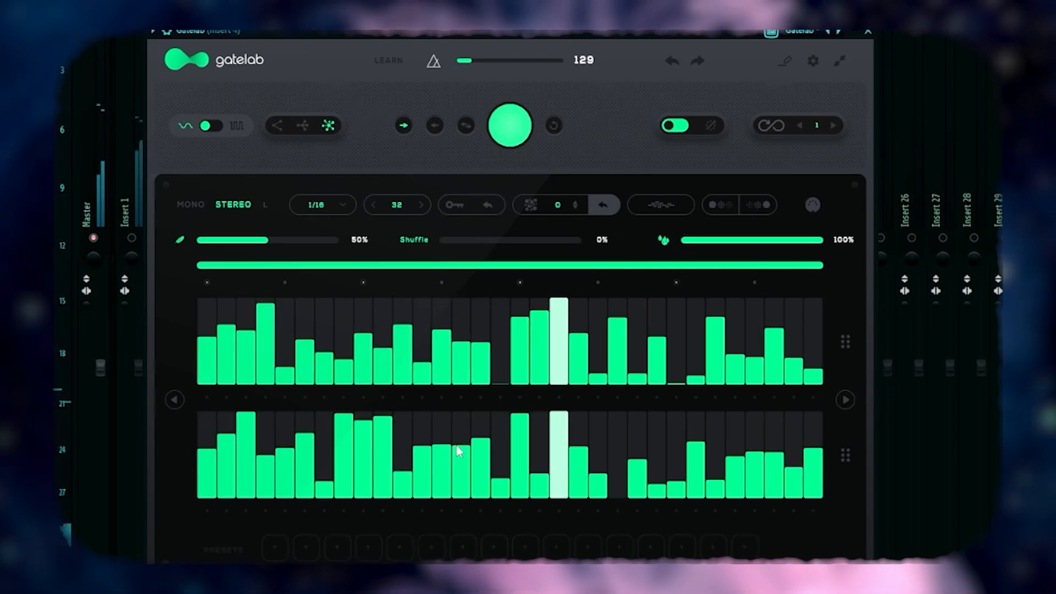
left_click(402, 451)
left_click(325, 455)
left_click(501, 349)
left_click(495, 435)
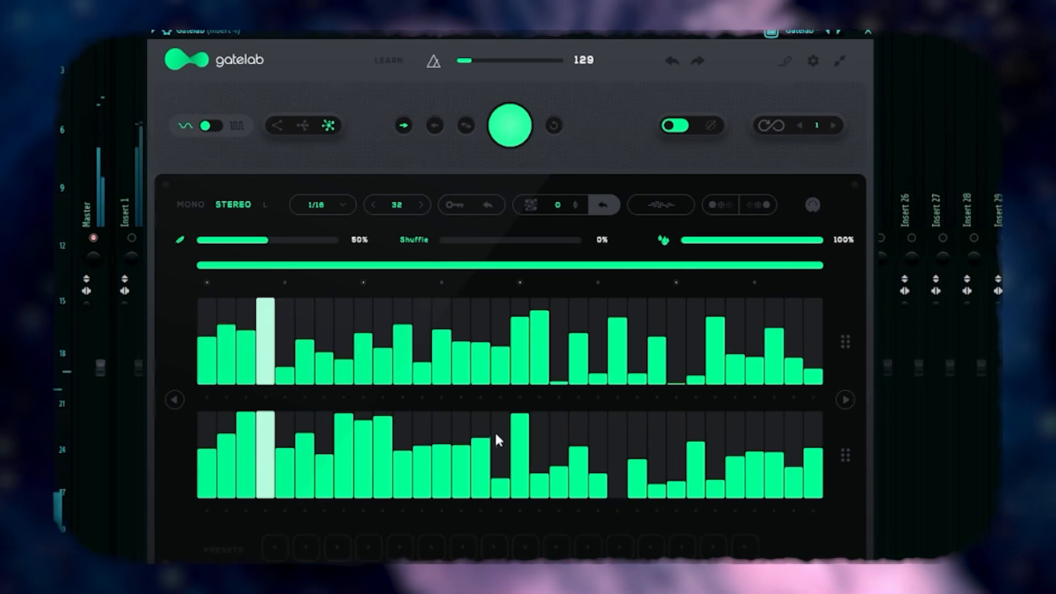
Raise the low Gatelab steps in the second half of both lanes and reduce the wet mix below 100%
left_click(617, 444)
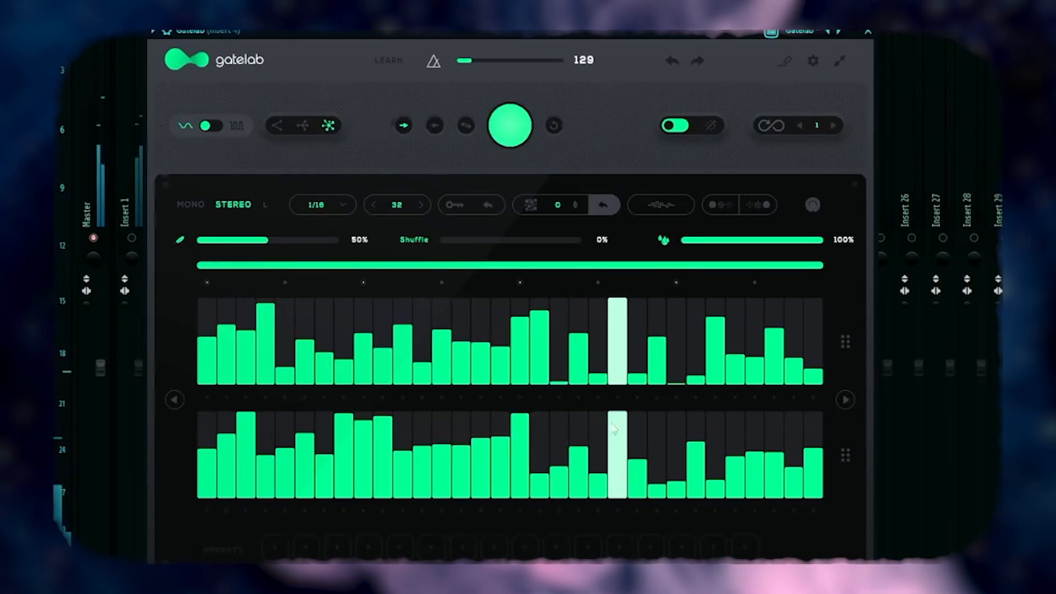
left_click(561, 343)
left_click(598, 340)
left_click(678, 335)
left_click(692, 339)
left_click(632, 344)
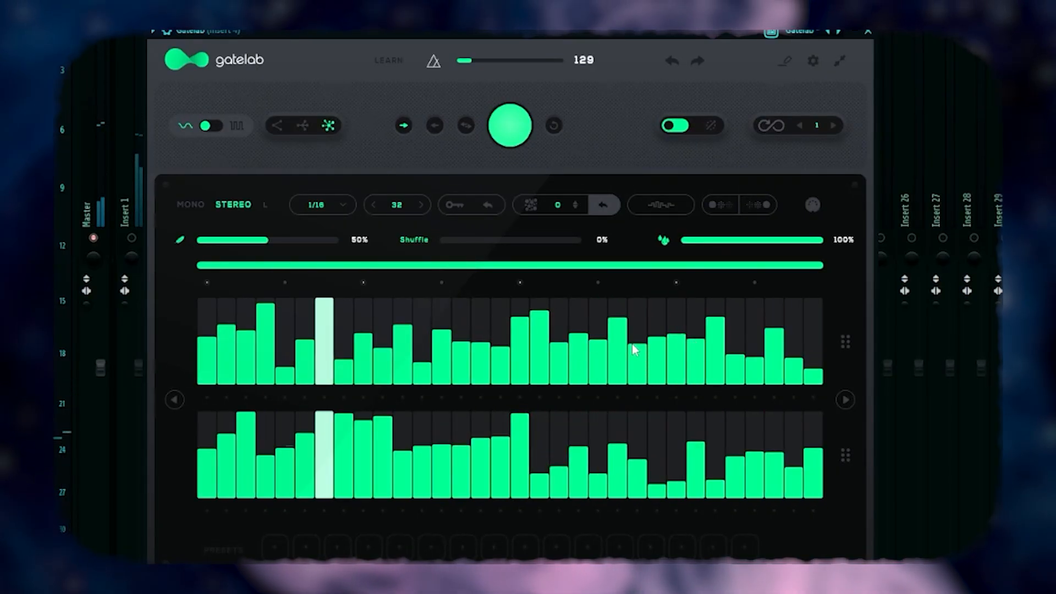
left_click(543, 438)
left_click_drag(658, 455, 694, 456)
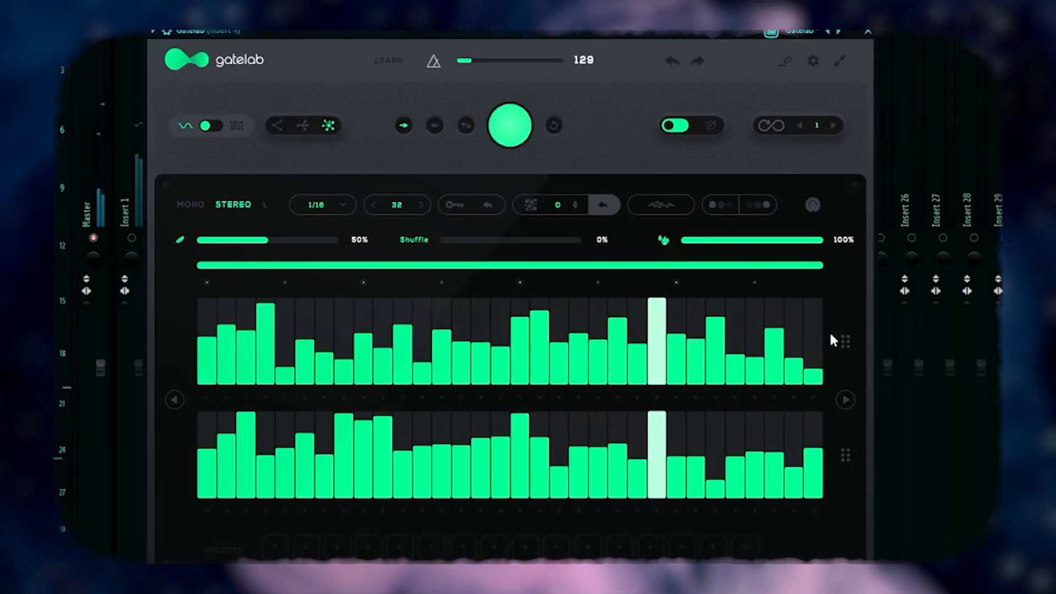
left_click_drag(822, 240, 759, 229)
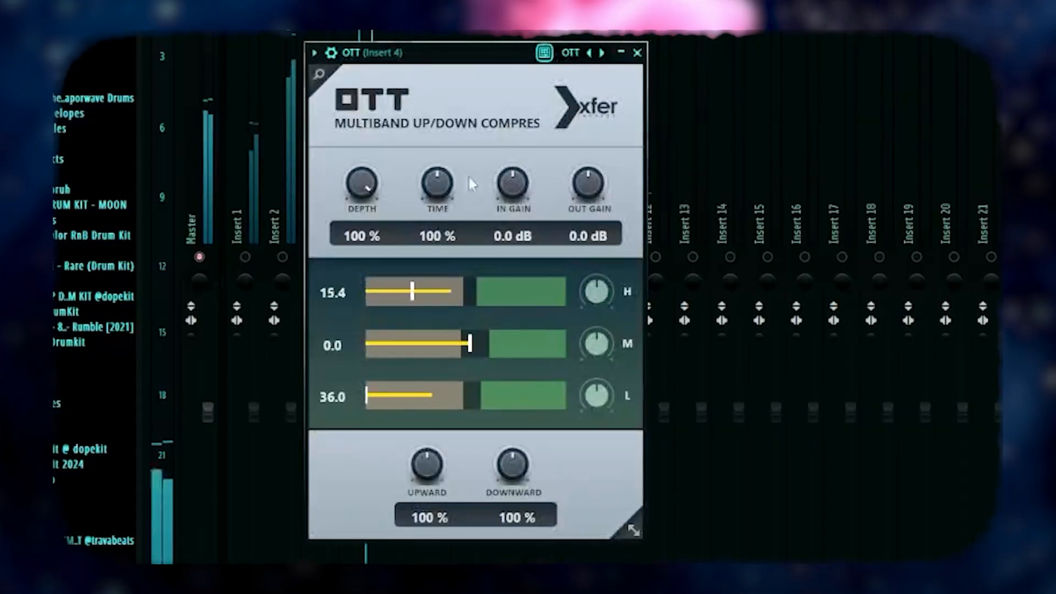
Set the OTT depth on insert 4 to 34% and close the compressor
left_click_drag(378, 187, 376, 292)
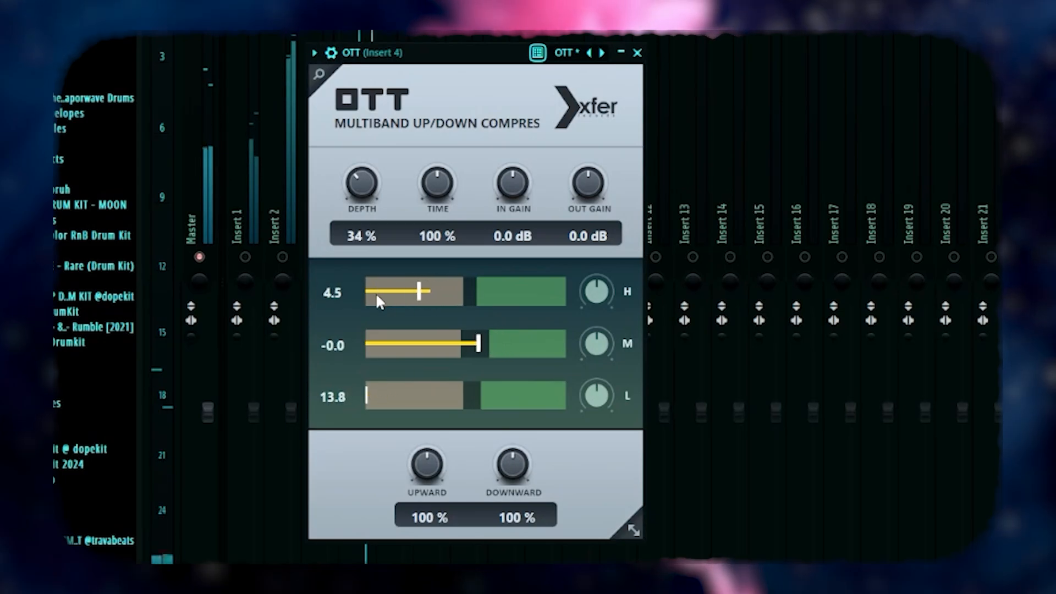
left_click(637, 52)
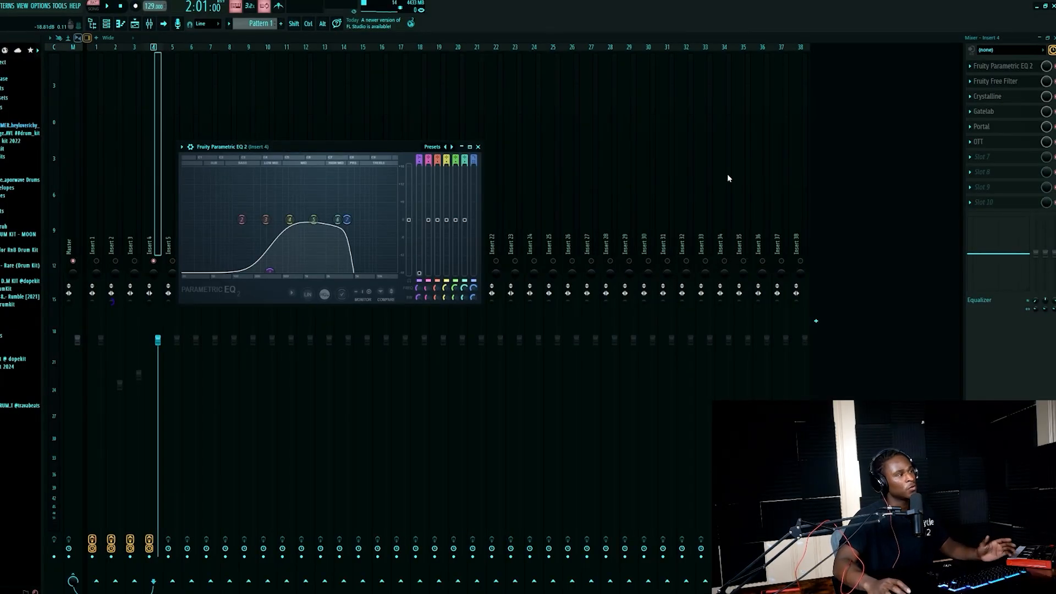
Review the insert 4 effects Fruity Free Filter, Crystalline and Gatelab, and the insert 5 effects Fruity Delay 3 and OTT
left_click(994, 82)
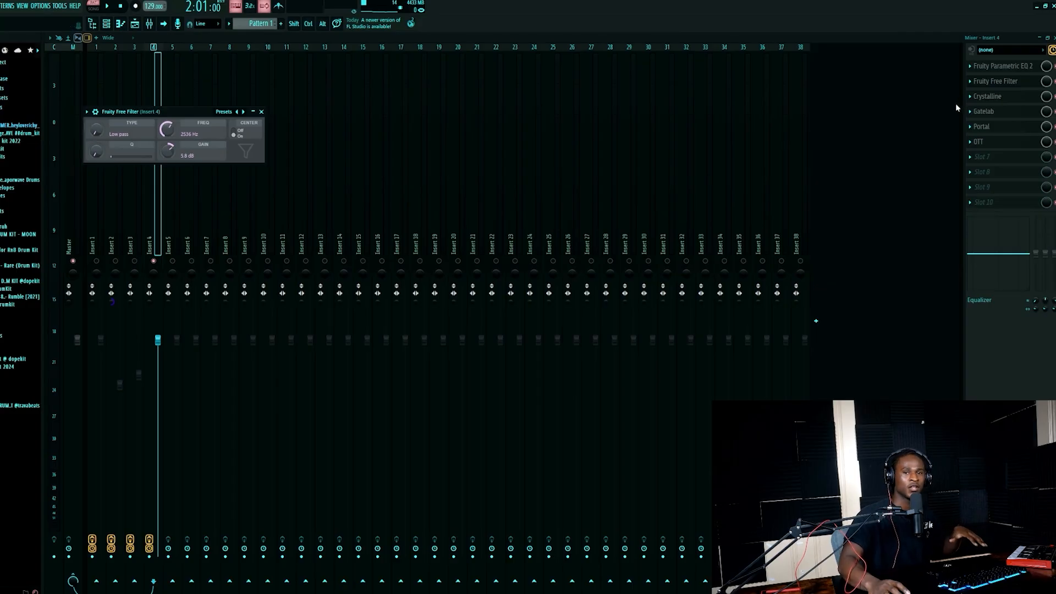
left_click(987, 96)
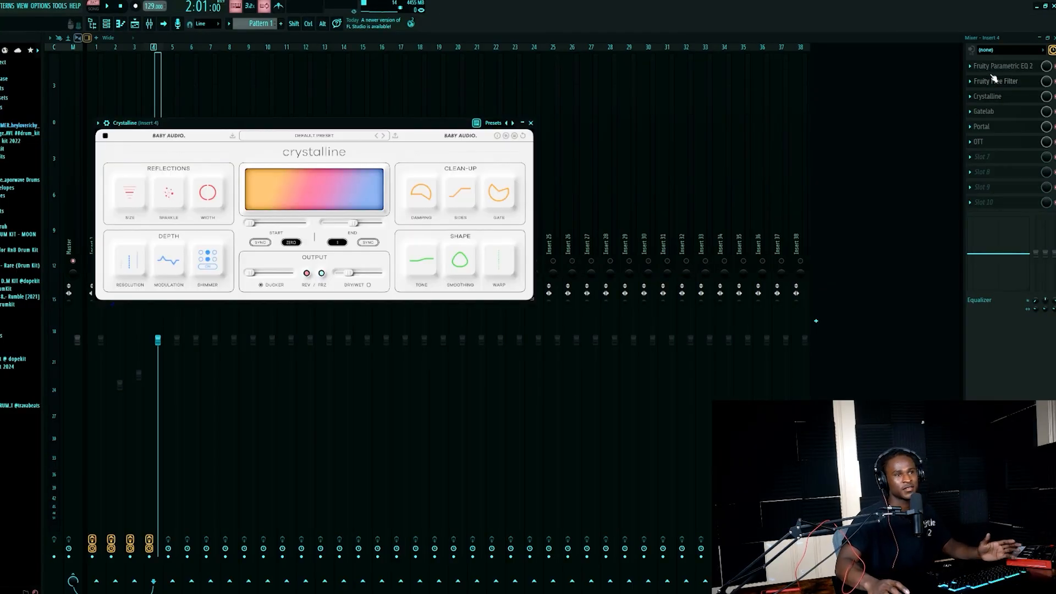
left_click(985, 111)
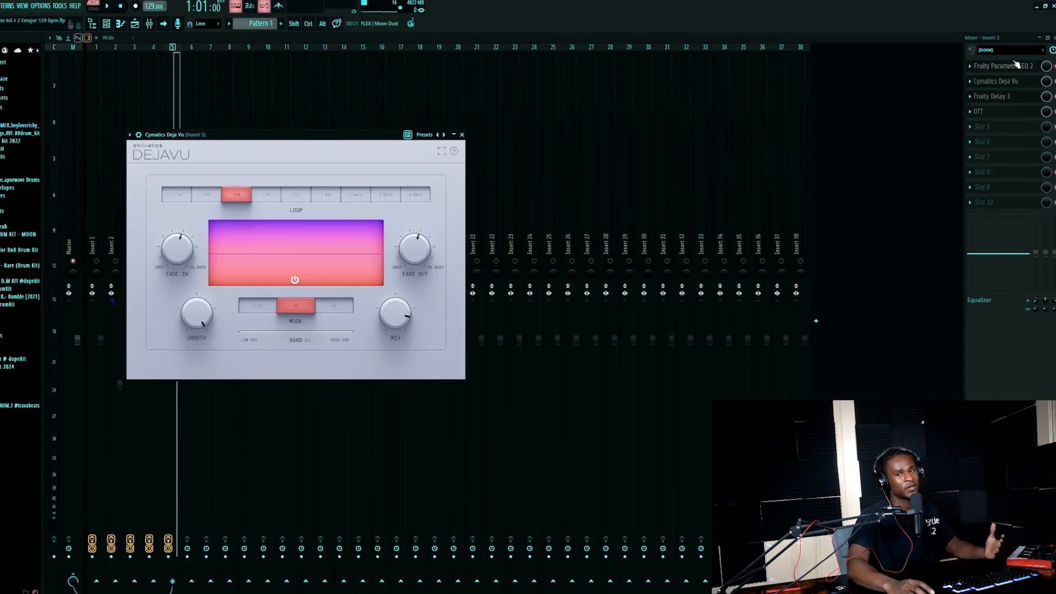
left_click(1015, 97)
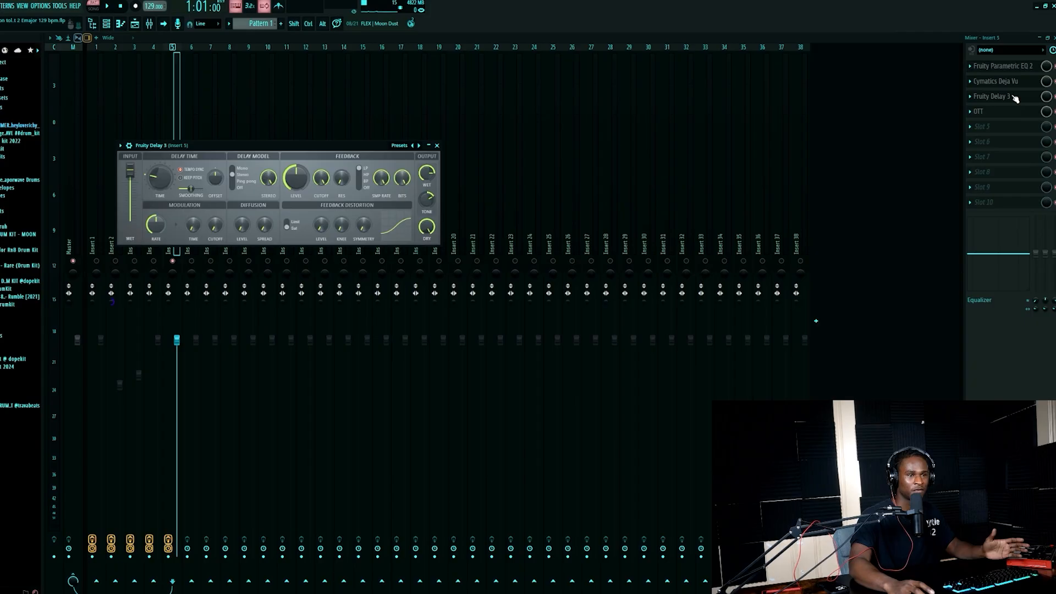
left_click(1017, 112)
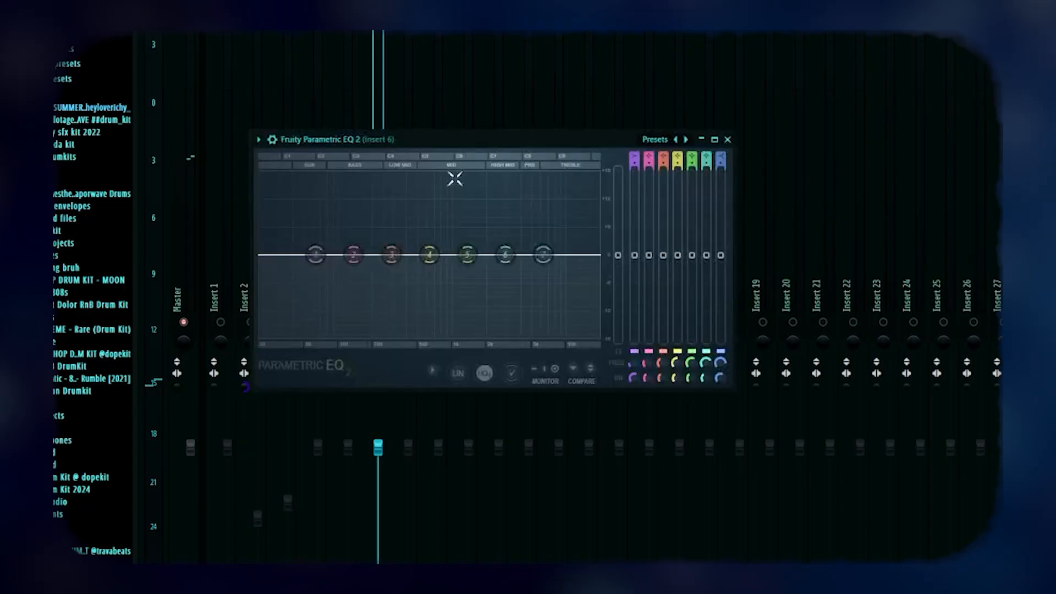
Cut the lows with band 1 of insert 6's EQ, set band 7 to low pass and shift it to a lower frequency
left_click_drag(313, 253, 363, 335)
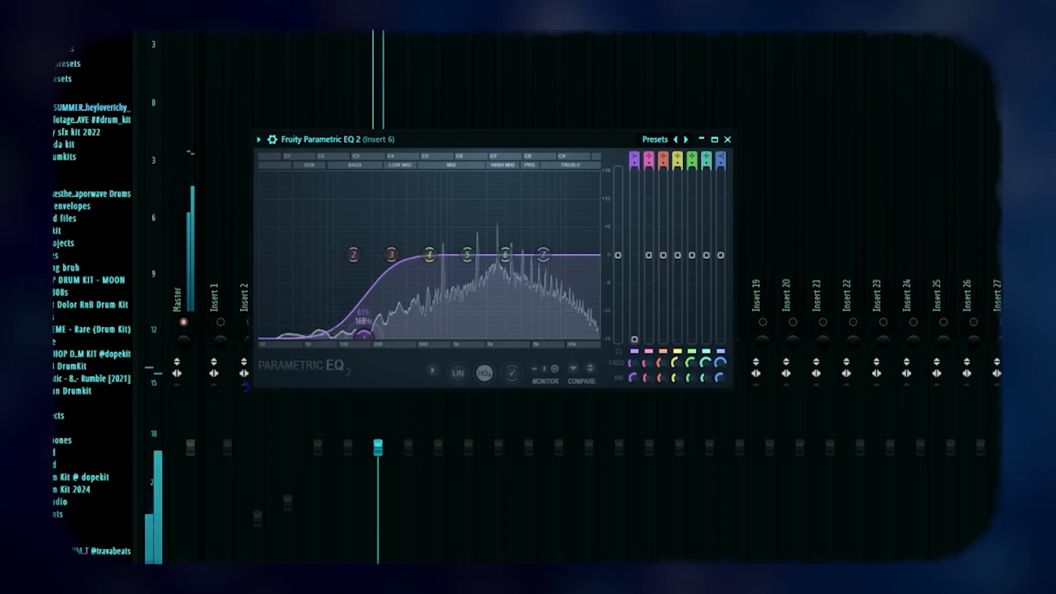
right_click(551, 256)
left_click(600, 303)
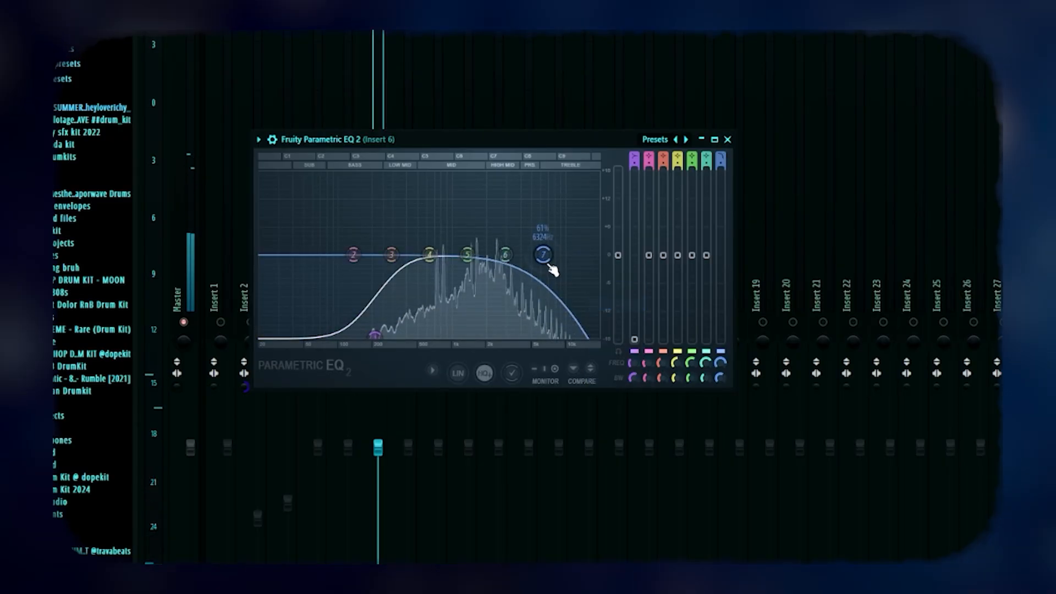
left_click_drag(543, 254, 518, 255)
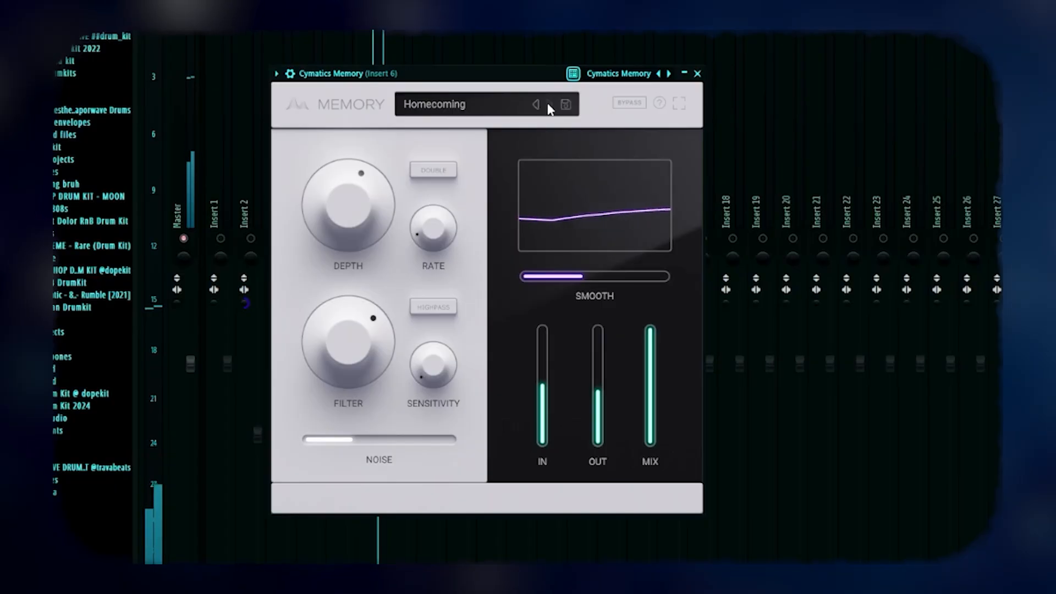
Switch Cymatics Memory on insert 6 from Homecoming to the next preset
left_click(549, 106)
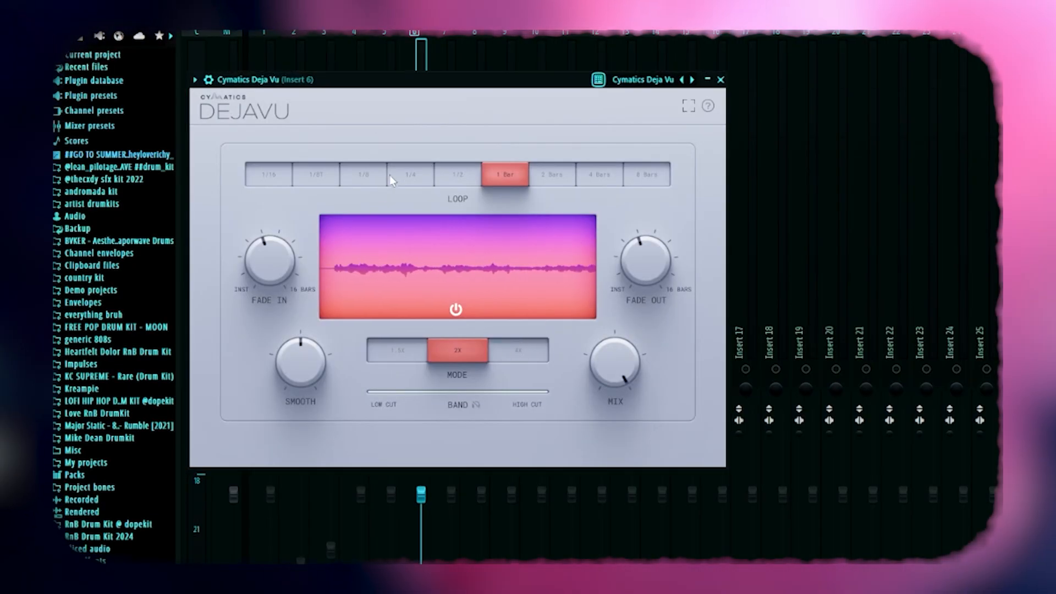
Set the Cymatics Deja Vu loop length on insert 6 to 1/4 and adjust Crystalline's dry/wet mix
left_click(412, 174)
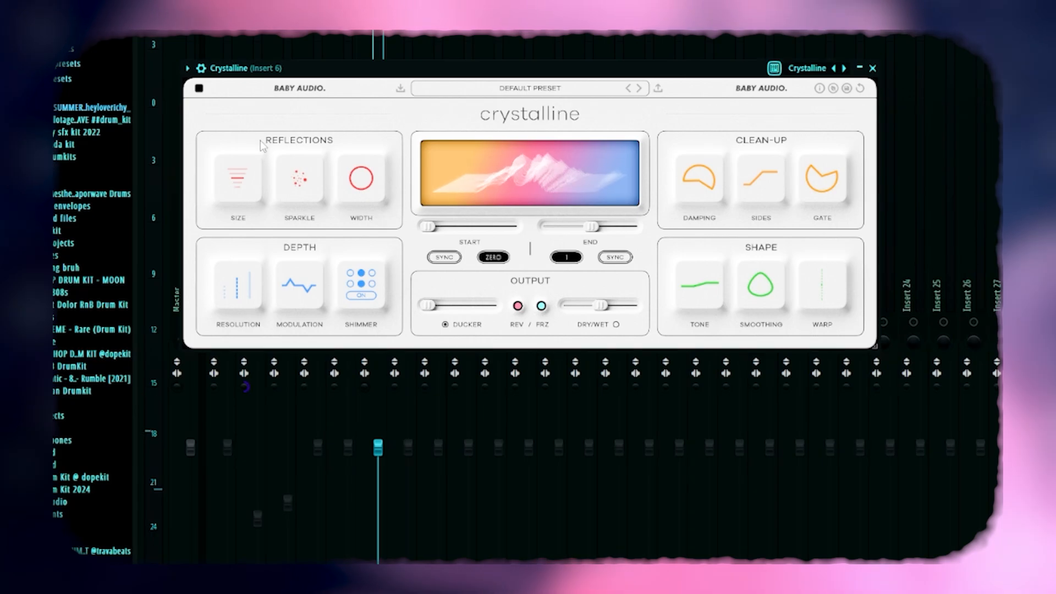
mouse_move(250, 179)
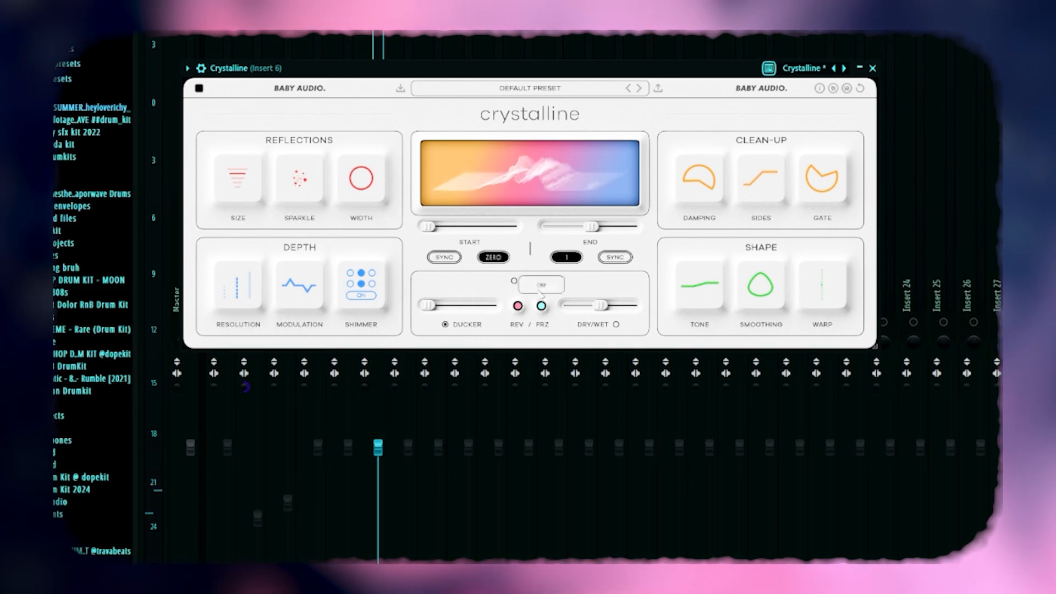
left_click_drag(601, 304, 618, 319)
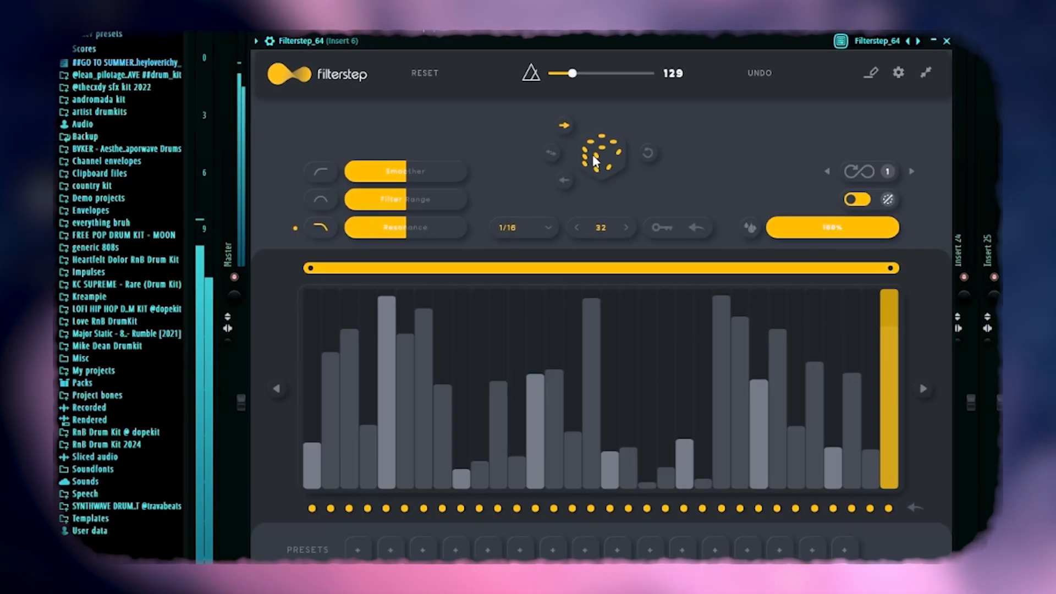
Set Filterstep's mix on insert 6 to 13%, redraw its step levels as a gentle high wave and close it
left_click_drag(853, 227, 774, 243)
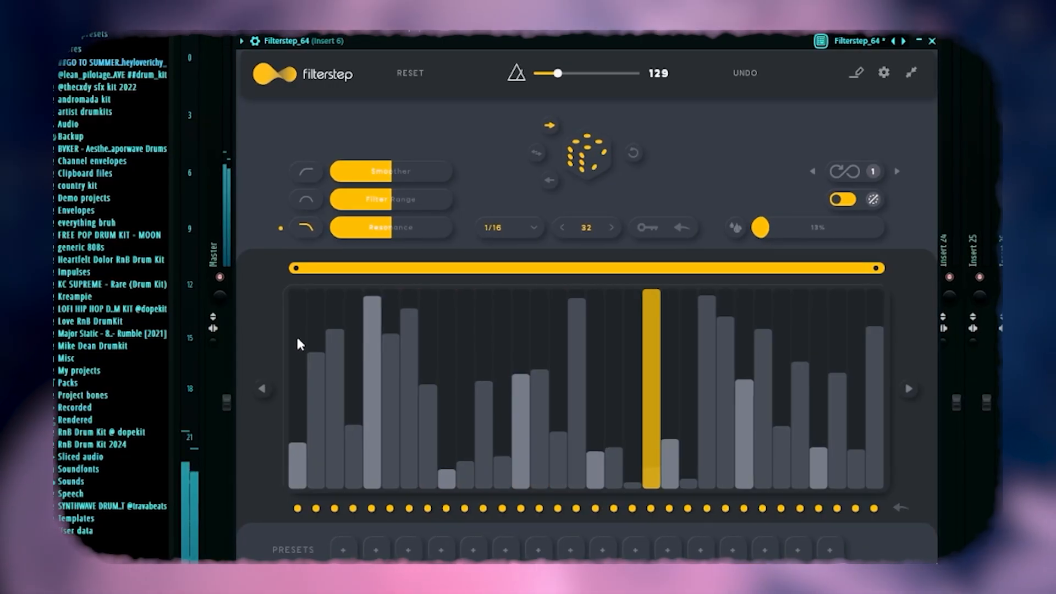
mouse_move(302, 335)
left_mouse_down()
mouse_move(549, 337)
mouse_move(853, 318)
left_mouse_up()
mouse_move(760, 227)
left_mouse_down()
mouse_move(860, 179)
mouse_move(852, 196)
mouse_move(741, 216)
left_mouse_up()
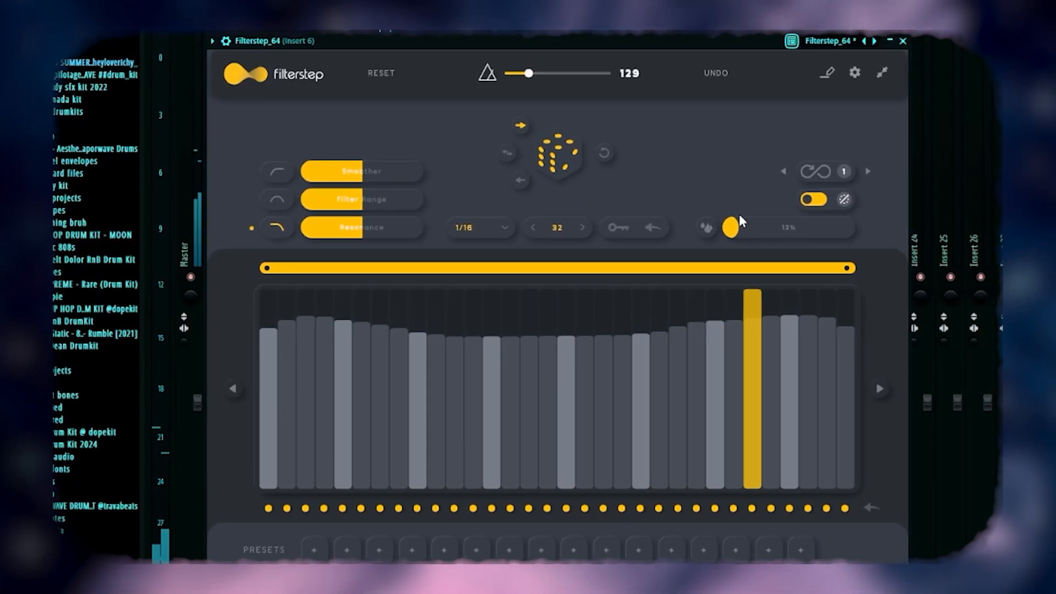
left_click(902, 41)
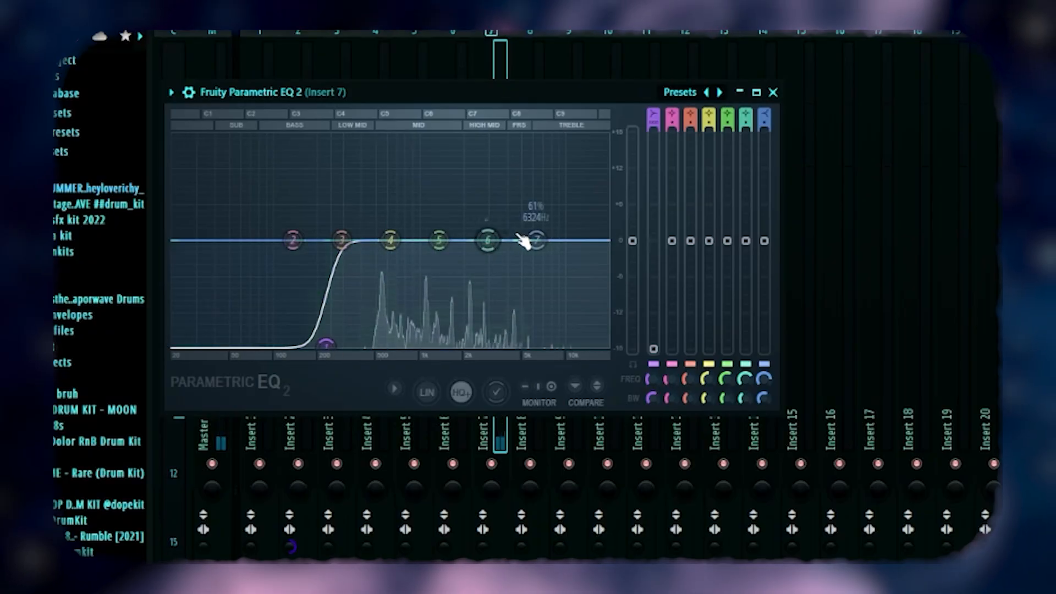
Change band 7 of insert 7's EQ to low pass at a lower frequency and set HalfTime's loop to 1 Bar
right_click(535, 240)
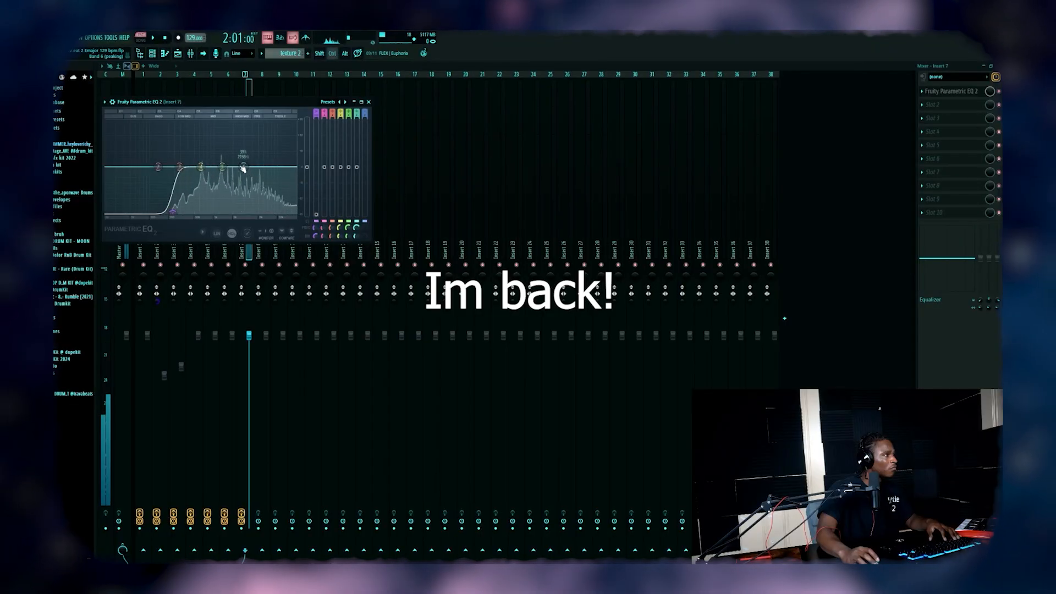
mouse_move(277, 187)
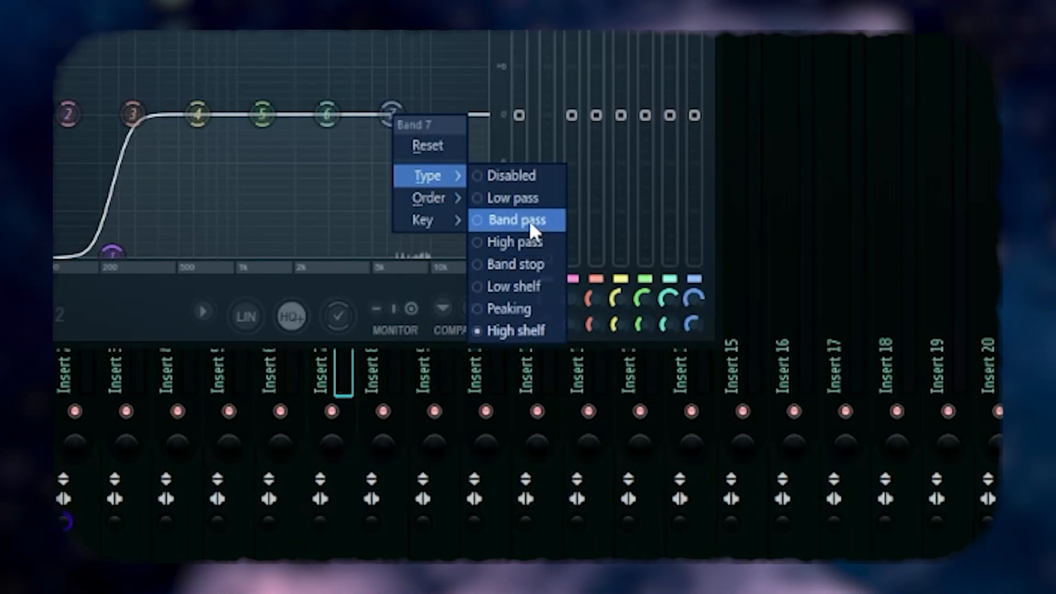
left_click(527, 198)
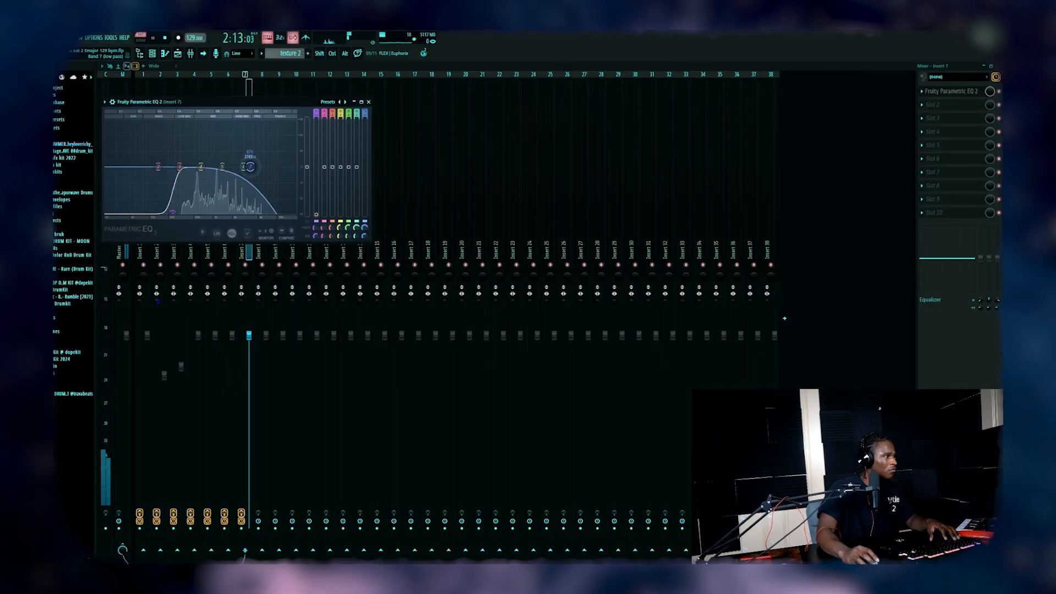
left_click(369, 102)
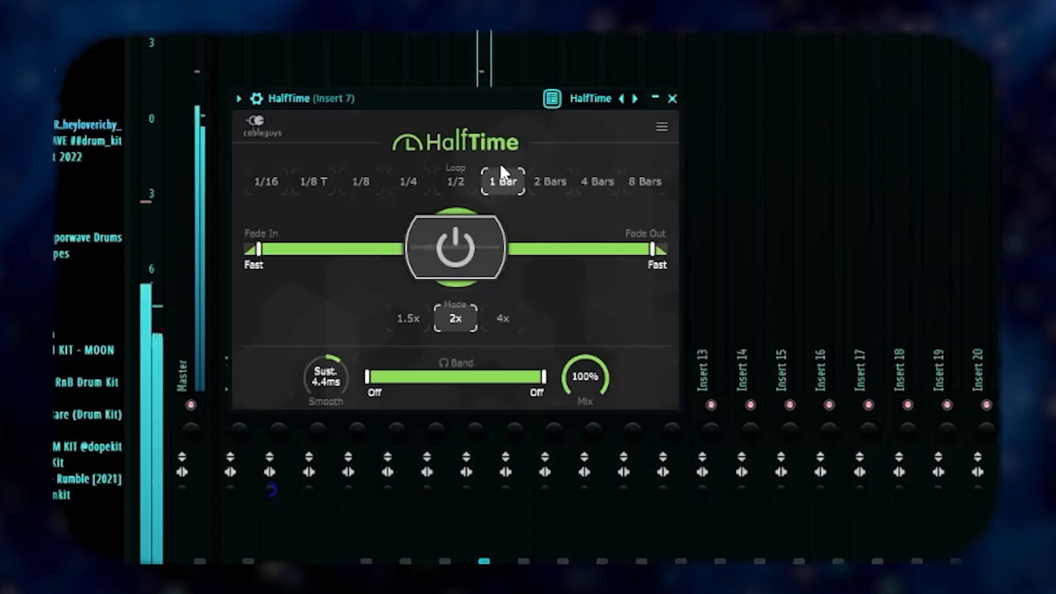
left_click(500, 167)
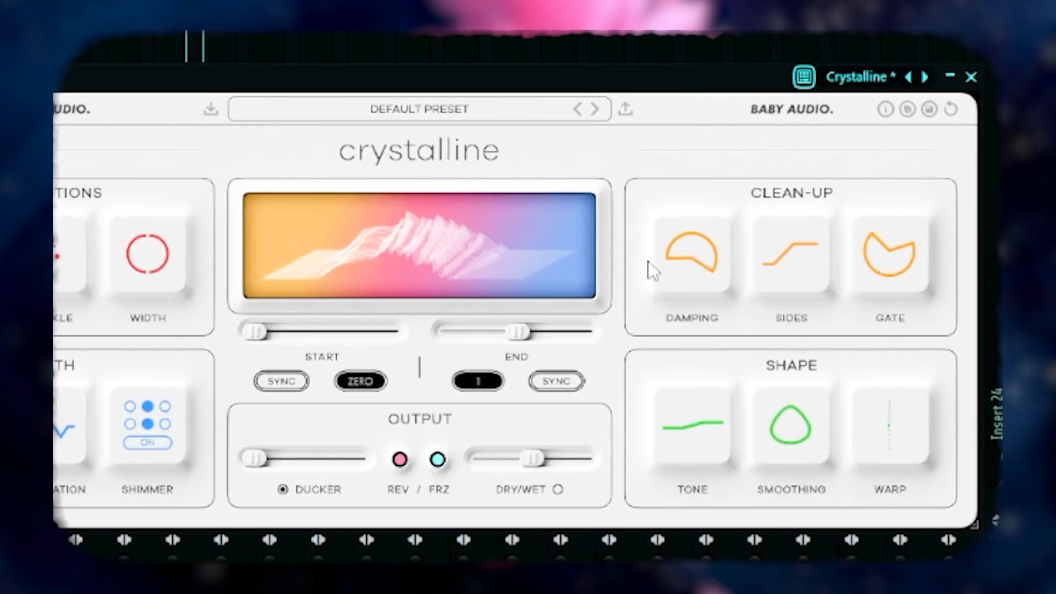
mouse_move(588, 459)
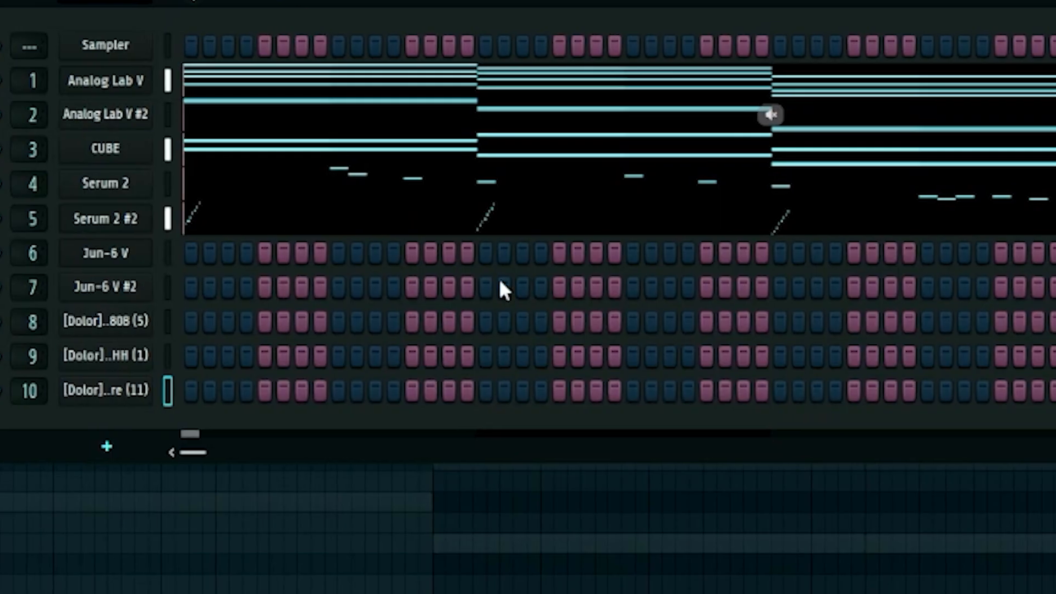
Place a snare hit on step 9 of every bar across the eight-bar pattern
left_click(308, 389)
left_click(565, 390)
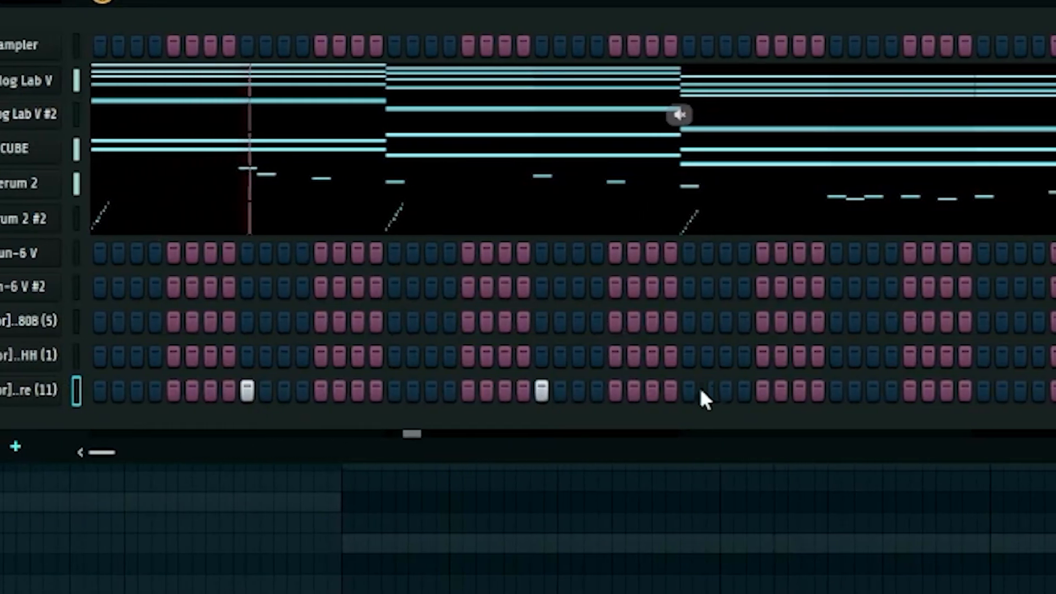
left_click(859, 391)
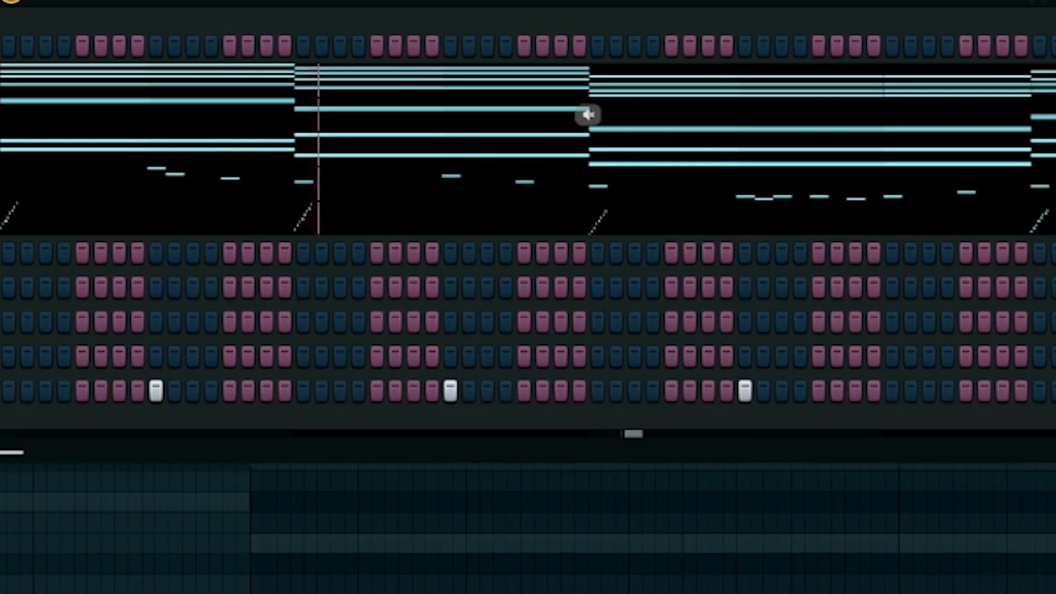
left_click(990, 391)
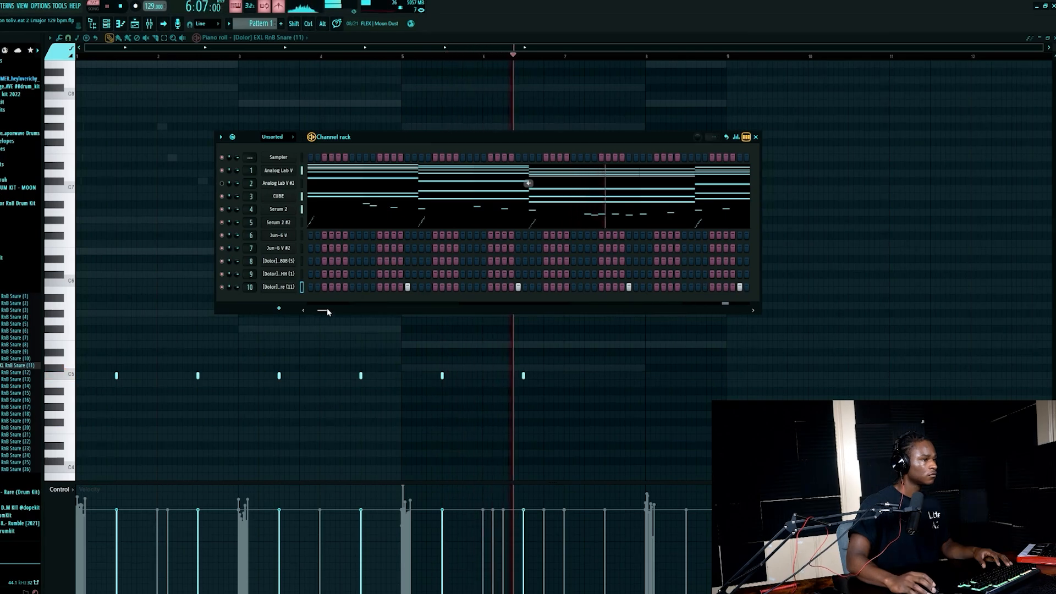
left_click_drag(327, 308, 349, 307)
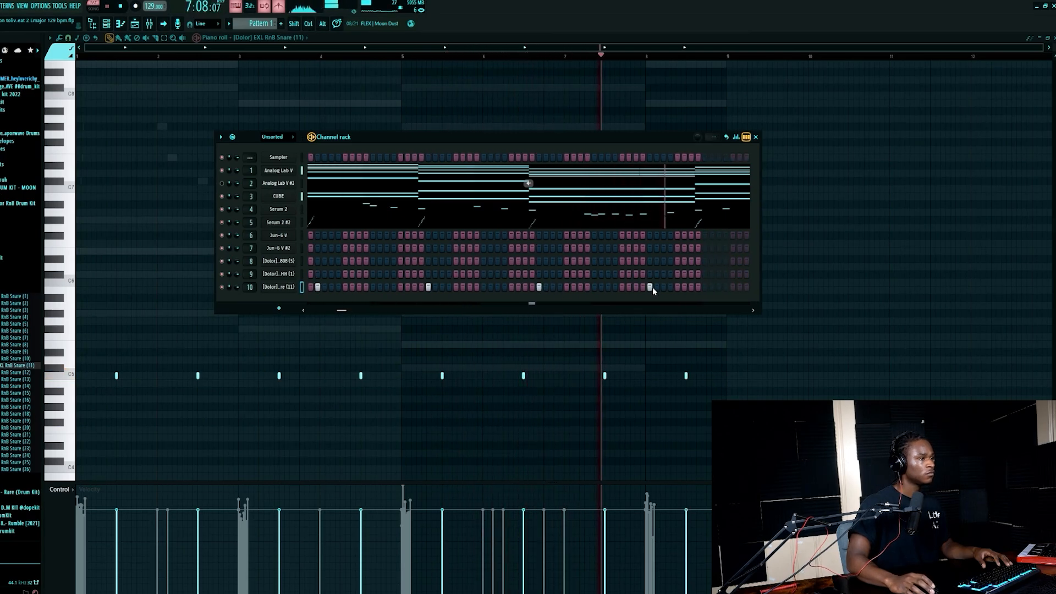
left_click_drag(346, 311, 321, 311)
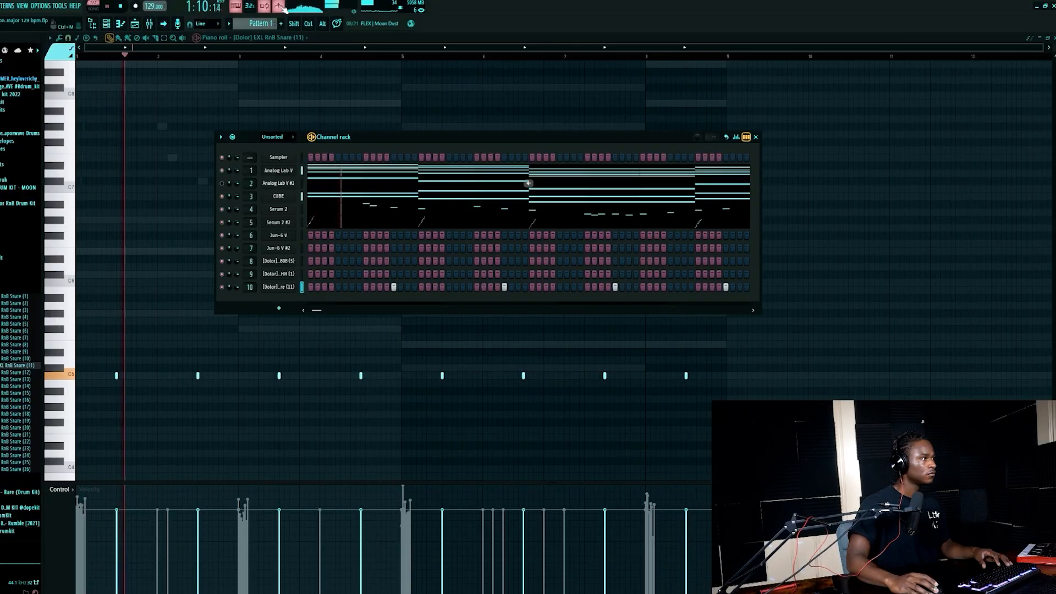
left_click_drag(314, 312, 323, 314)
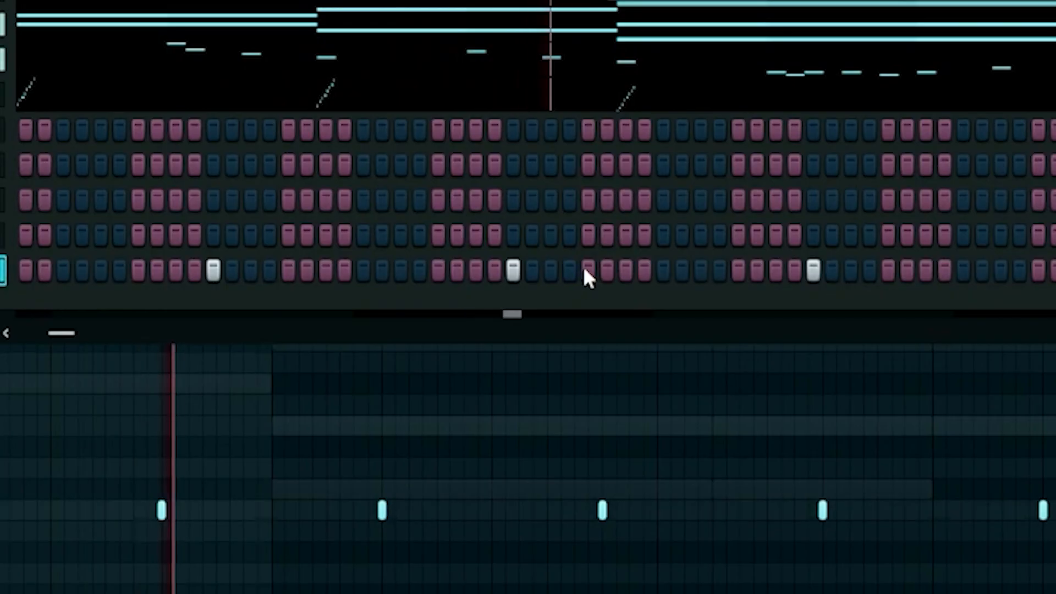
left_click(518, 287)
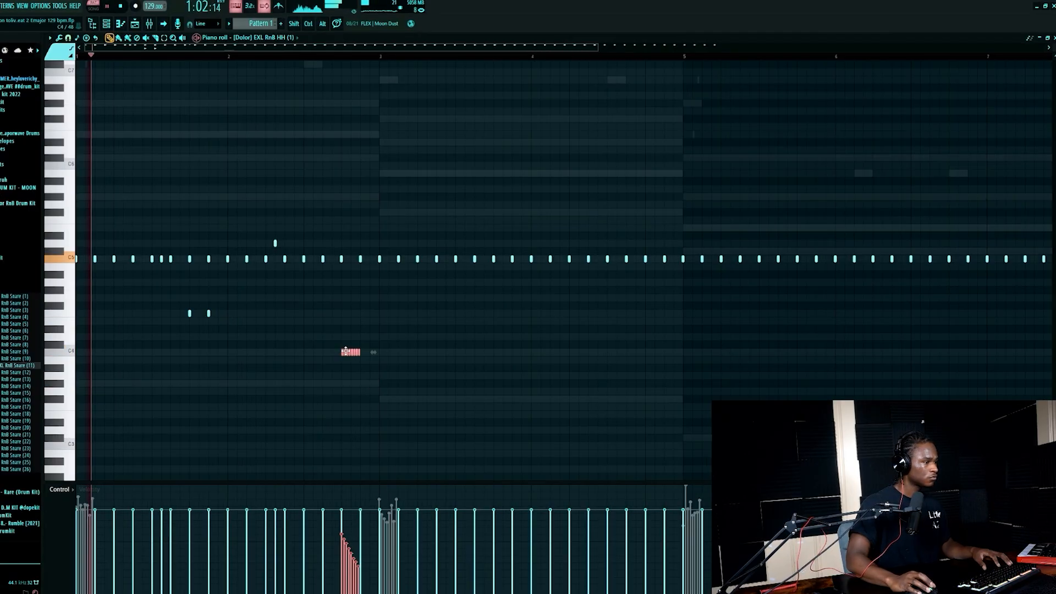
Lower the velocities of the selected hi-hat roll by reducing the LFO start value, then deselect the notes
key("alt+o")
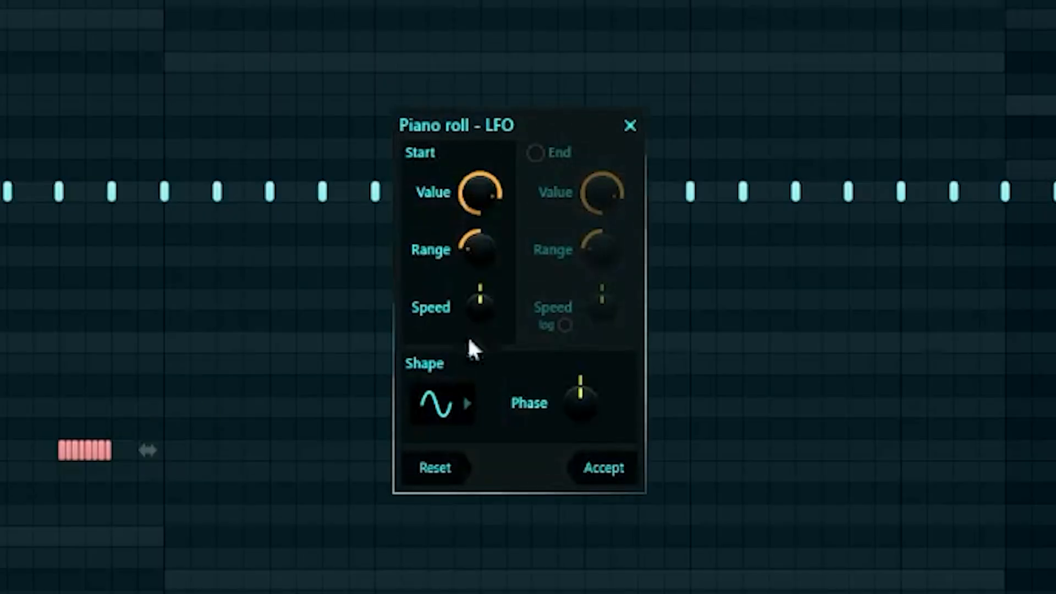
left_click_drag(480, 192, 480, 217)
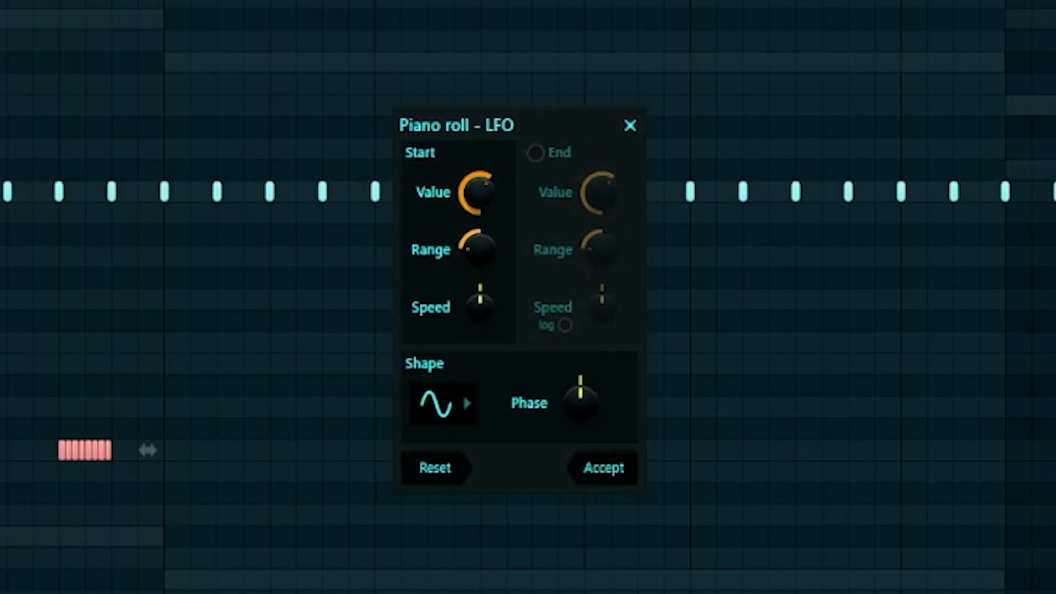
left_click(605, 470)
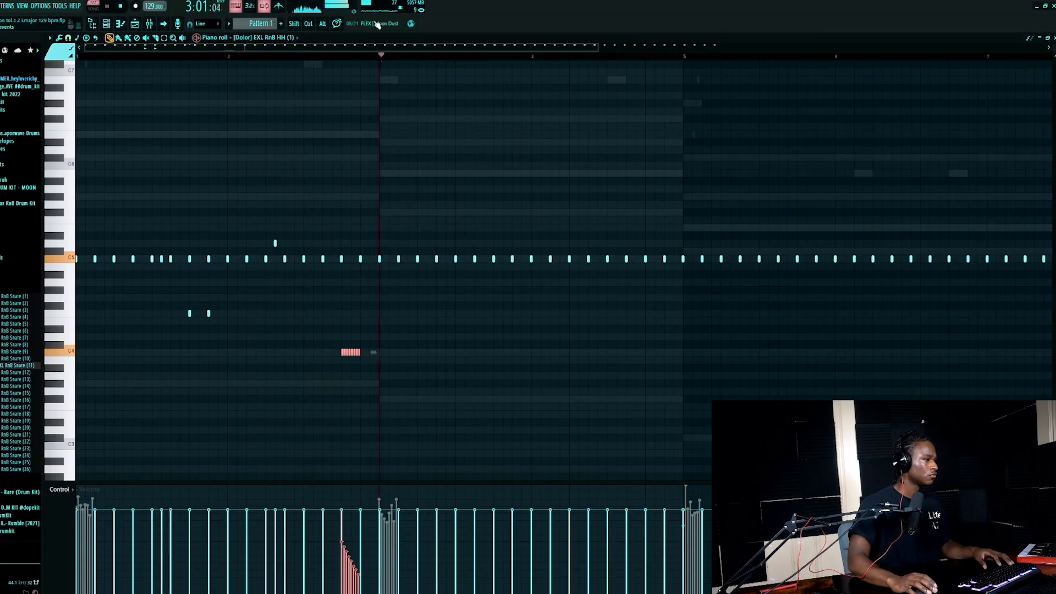
left_click(436, 147, "ctrl")
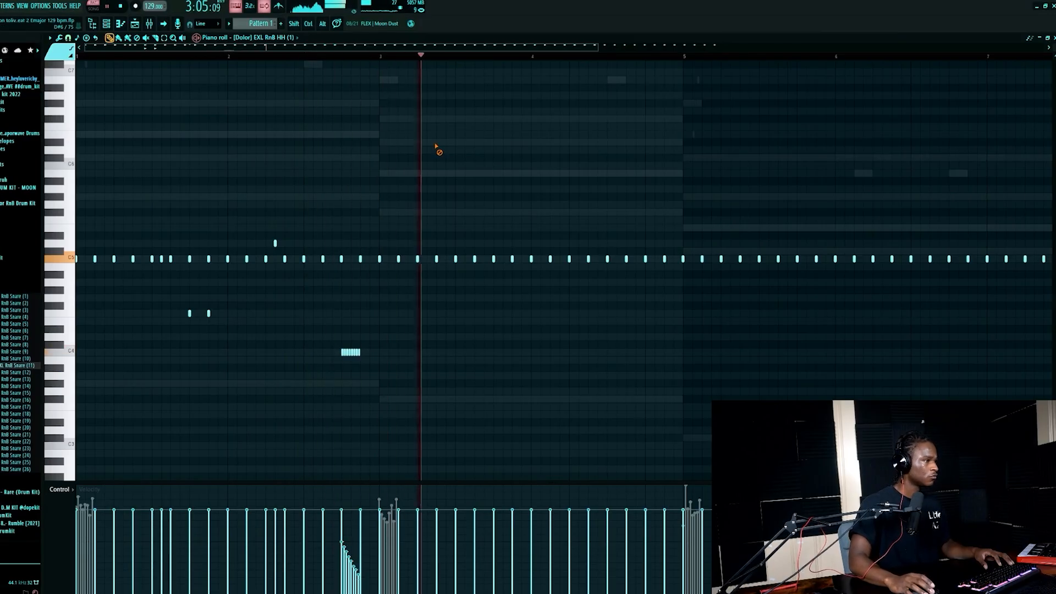
Restart playback from bar 3 and delete the low hi-hat note in bar 4
key("space")
left_click(381, 56)
key("space")
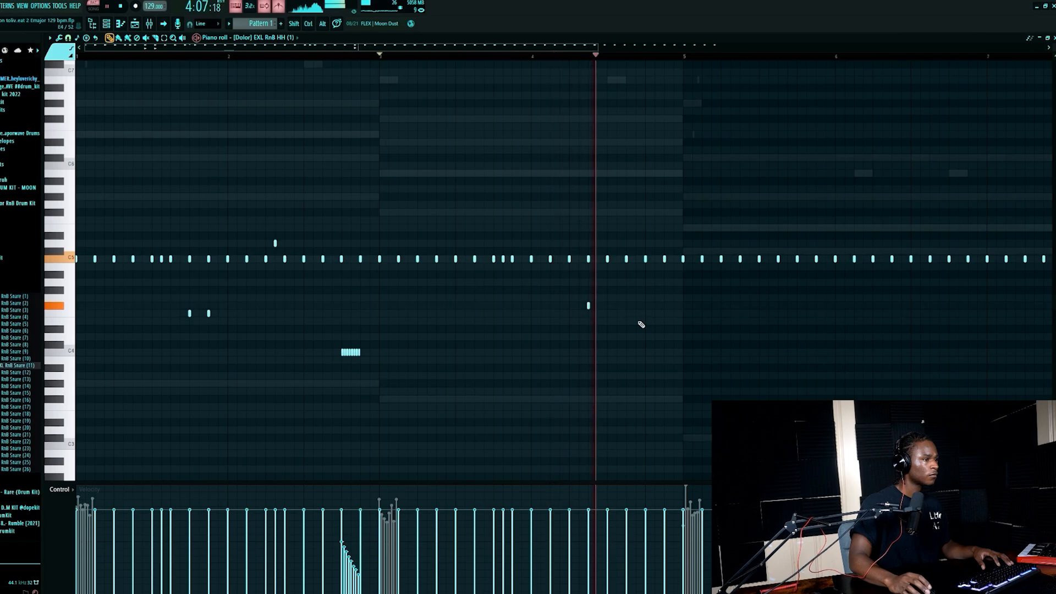
right_click(589, 306)
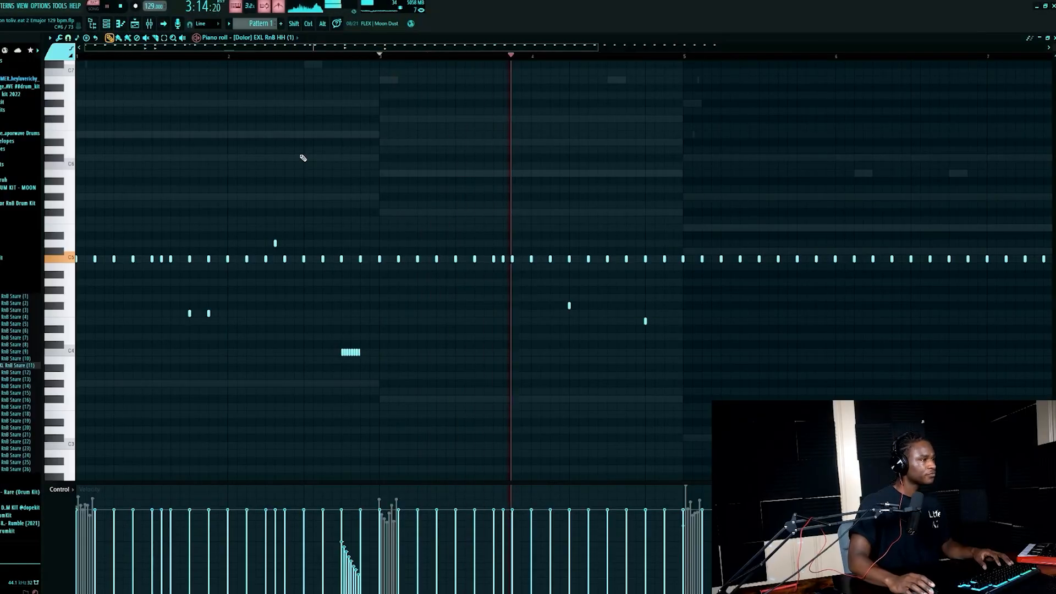
Change the snap setting of the hi-hat piano roll
scroll(305, 156, "down", 1)
scroll(306, 157, "down", 2)
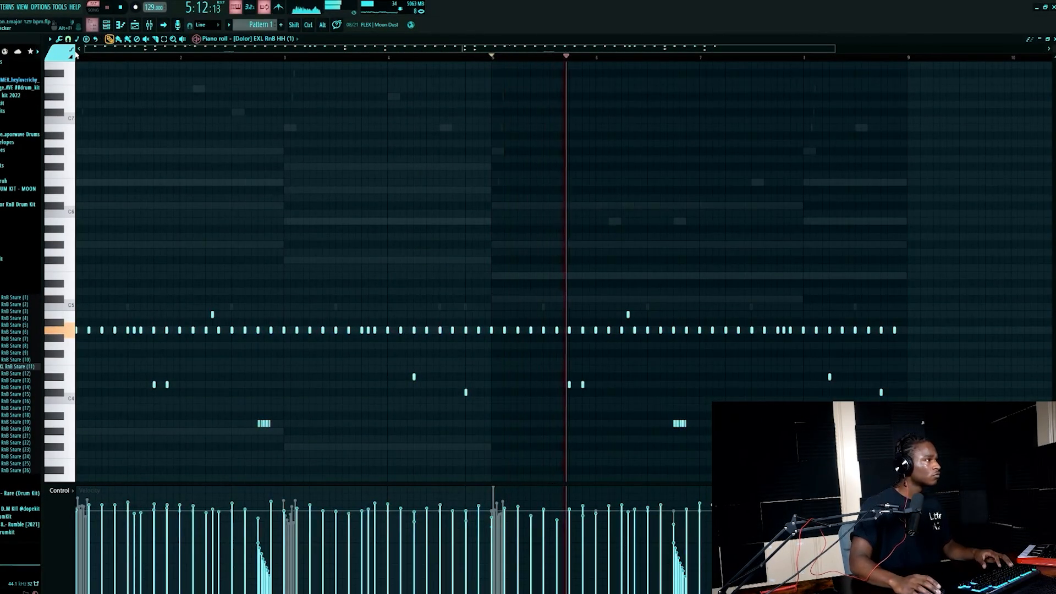
left_click(68, 38)
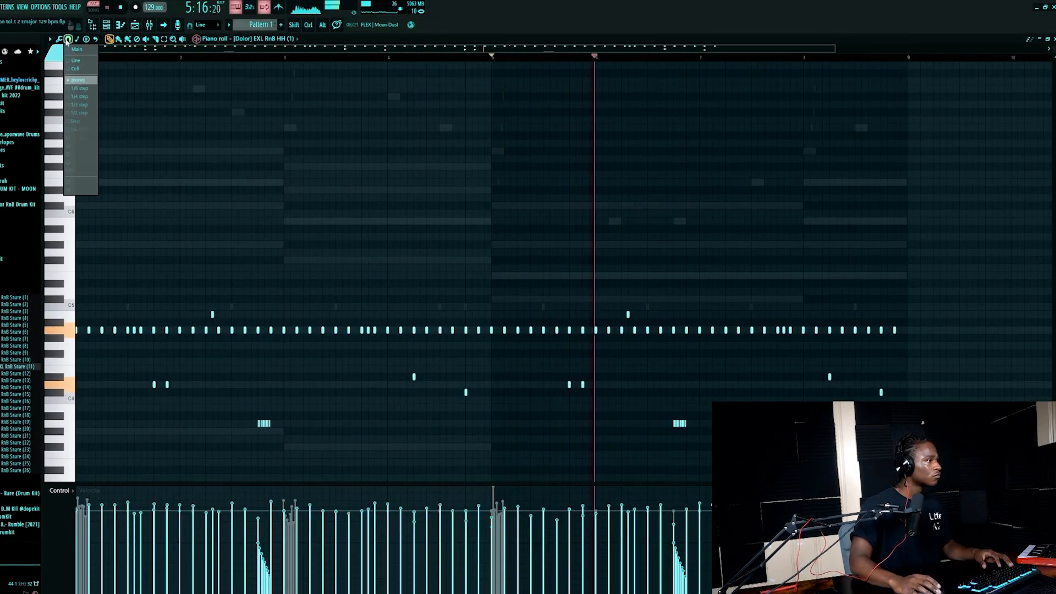
left_click(81, 137)
scroll(720, 237, "down", 2)
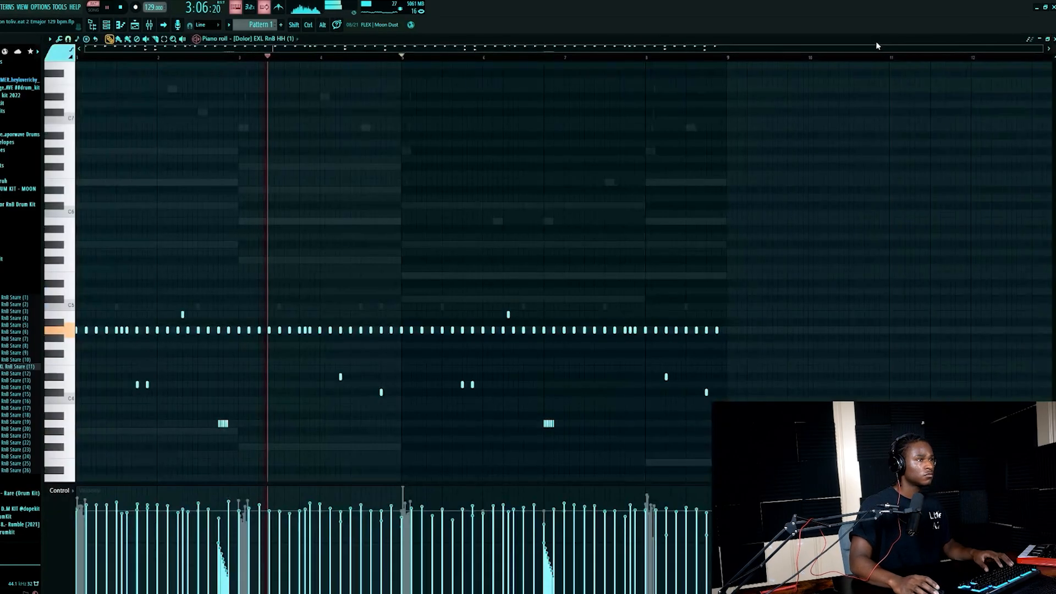
scroll(275, 231, "down", 3)
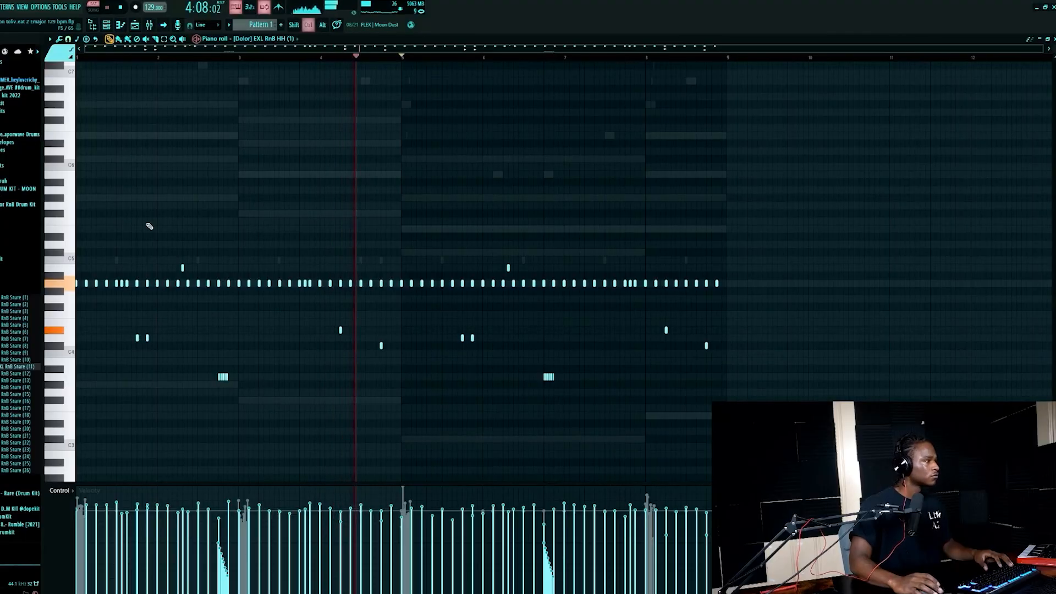
Raise the hi-hat roll in bar 6 by two semitones
scroll(147, 232, "up", 1)
left_click_drag(242, 49, 168, 48)
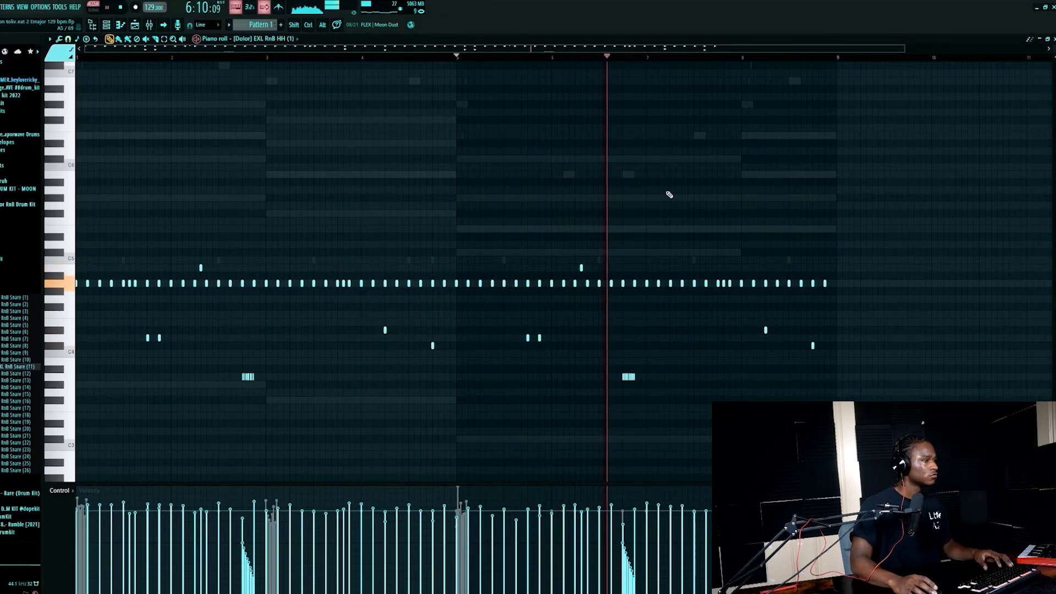
left_click_drag(613, 366, 637, 379)
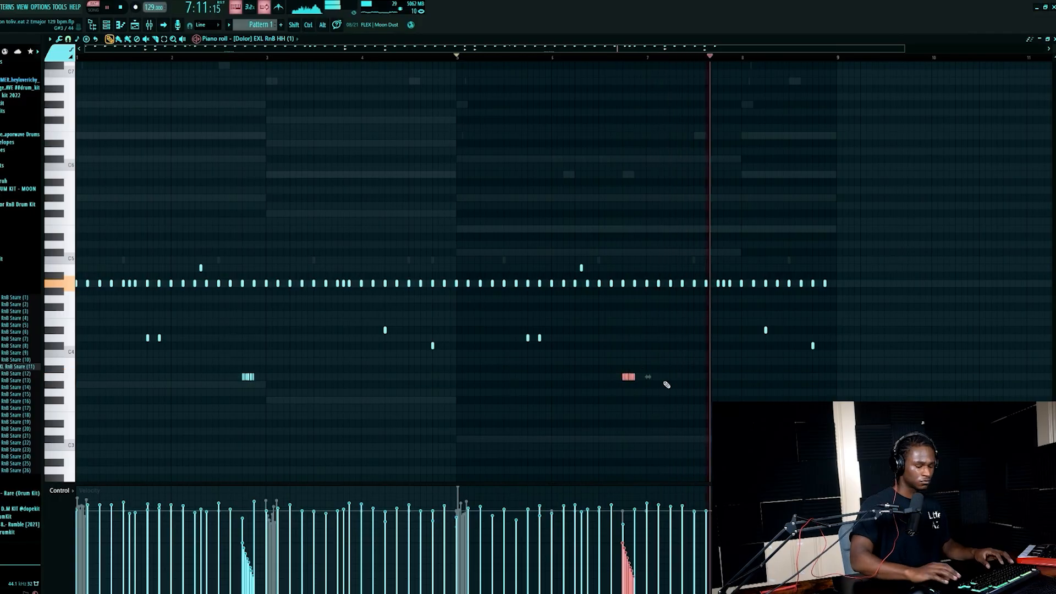
key("ctrl+d")
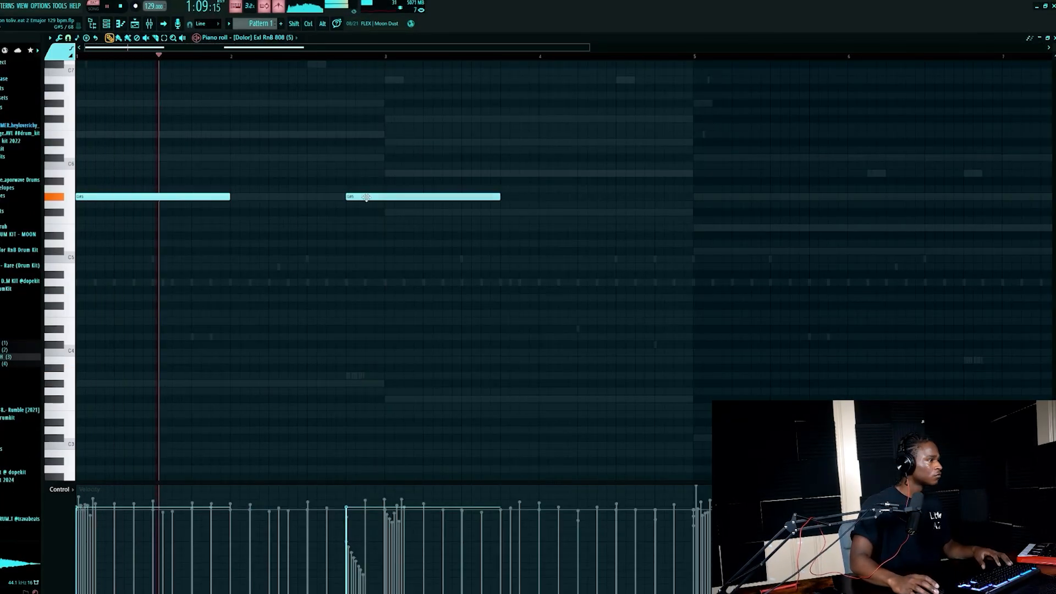
Place an F#5 808 note at bar 3 and fit a short G#5 note directly before it
left_click_drag(365, 197, 385, 197)
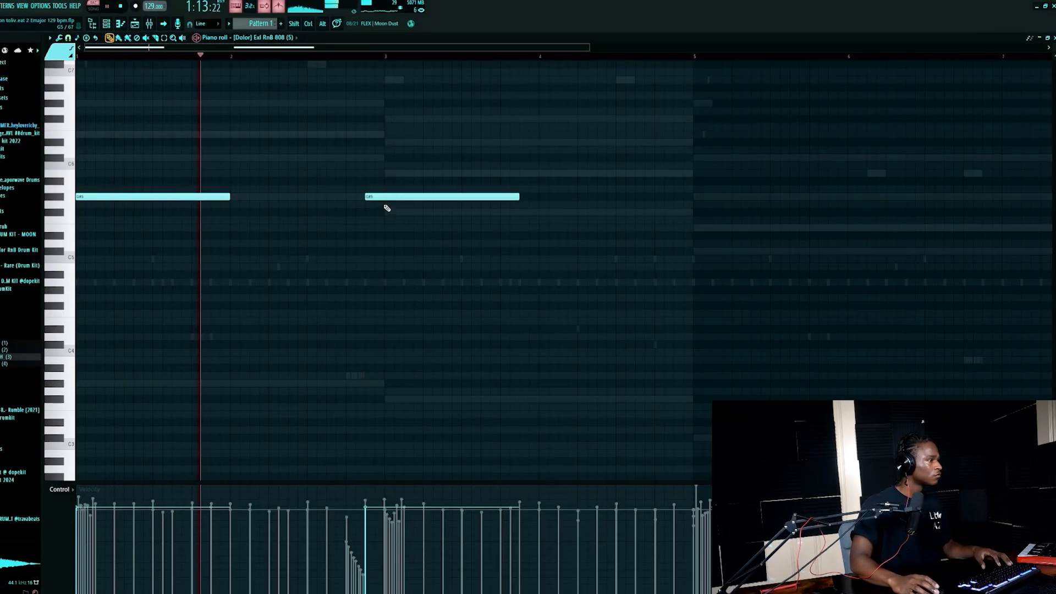
left_click(385, 212)
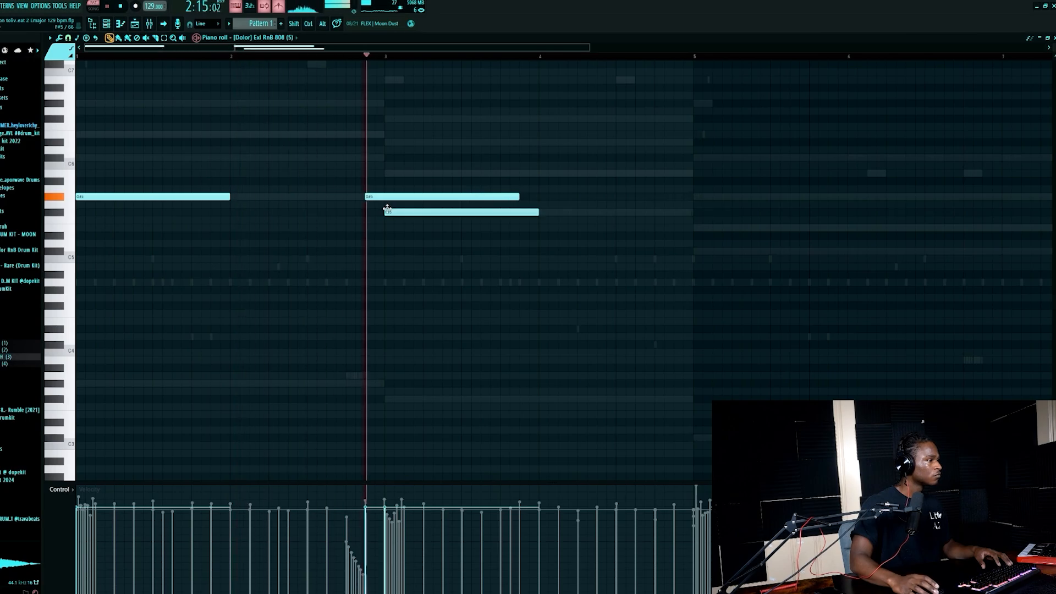
left_click_drag(519, 196, 384, 196)
key("space")
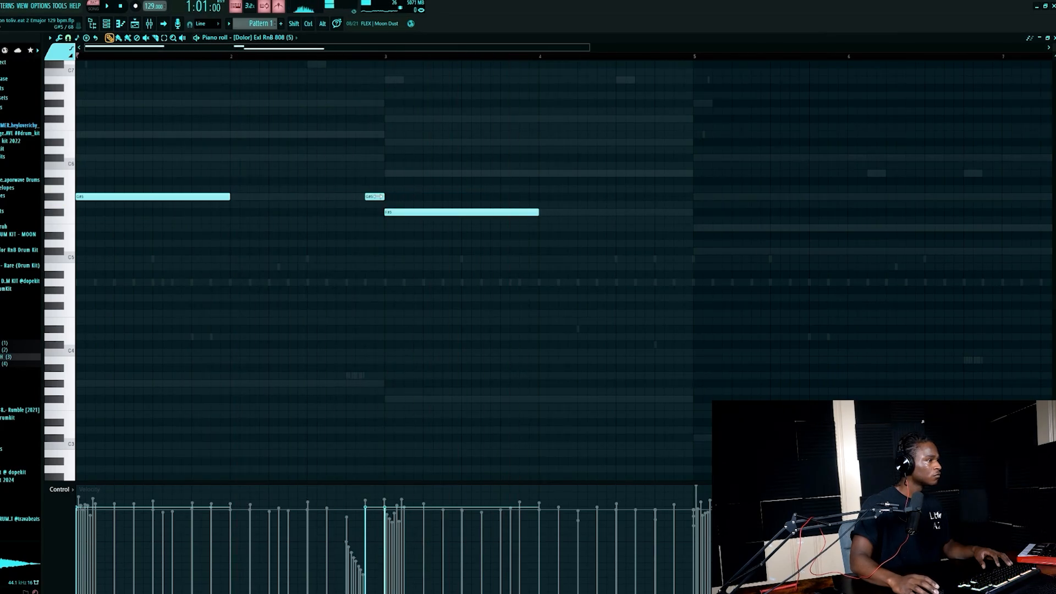
Place a C#5 808 note at bar 5 and trim the last C#5 note to end at bar 8
left_click_drag(574, 48, 603, 49)
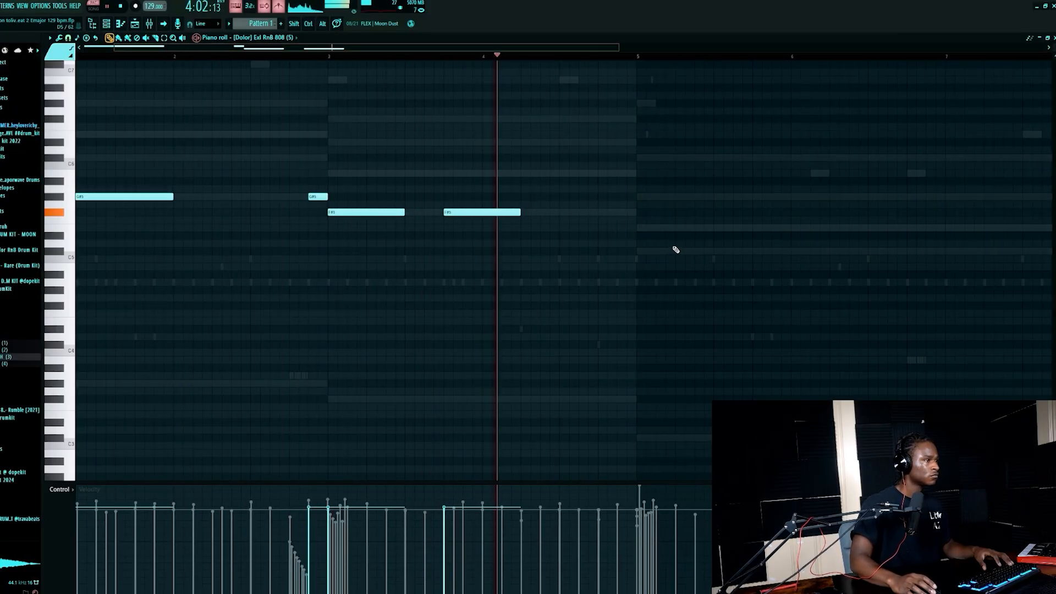
left_click(648, 252)
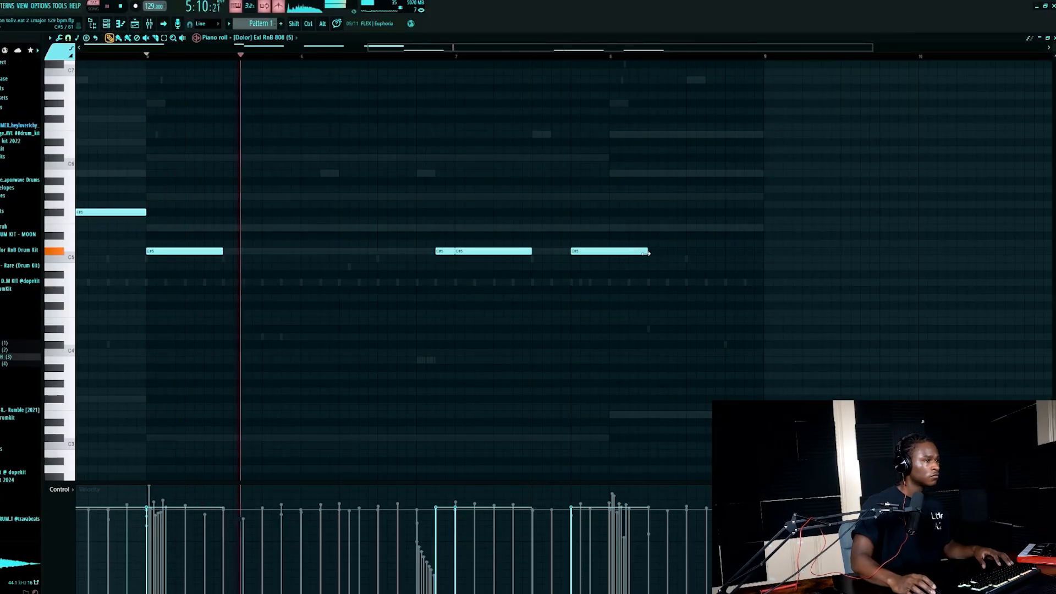
left_click_drag(648, 252, 609, 252)
Add two back-to-back E5 808 notes running from beat 2 to the end of bar 8
left_click(610, 228)
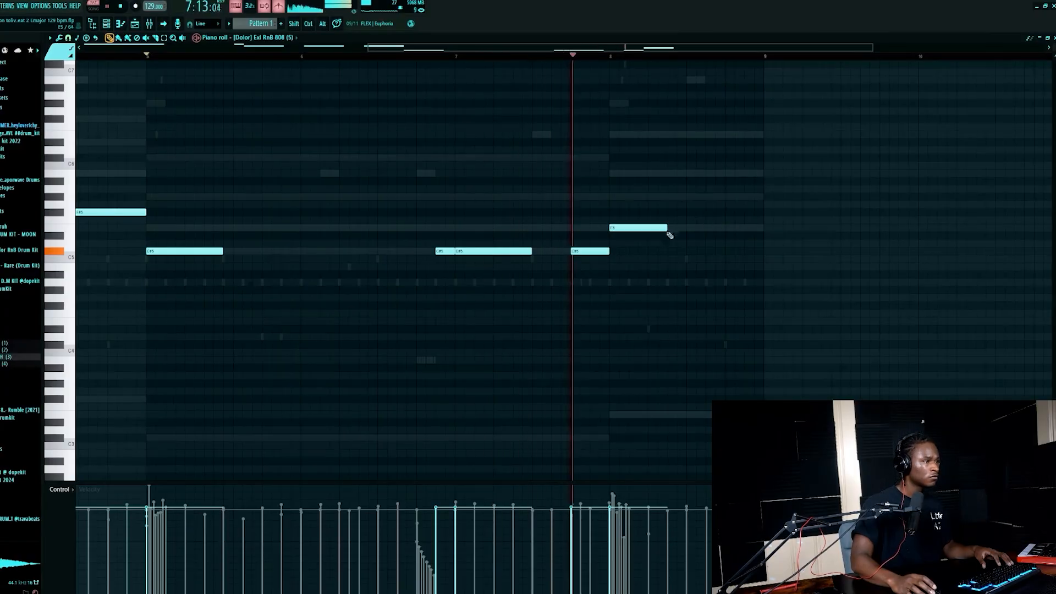
right_click(661, 228)
left_click(651, 228)
left_click(708, 228)
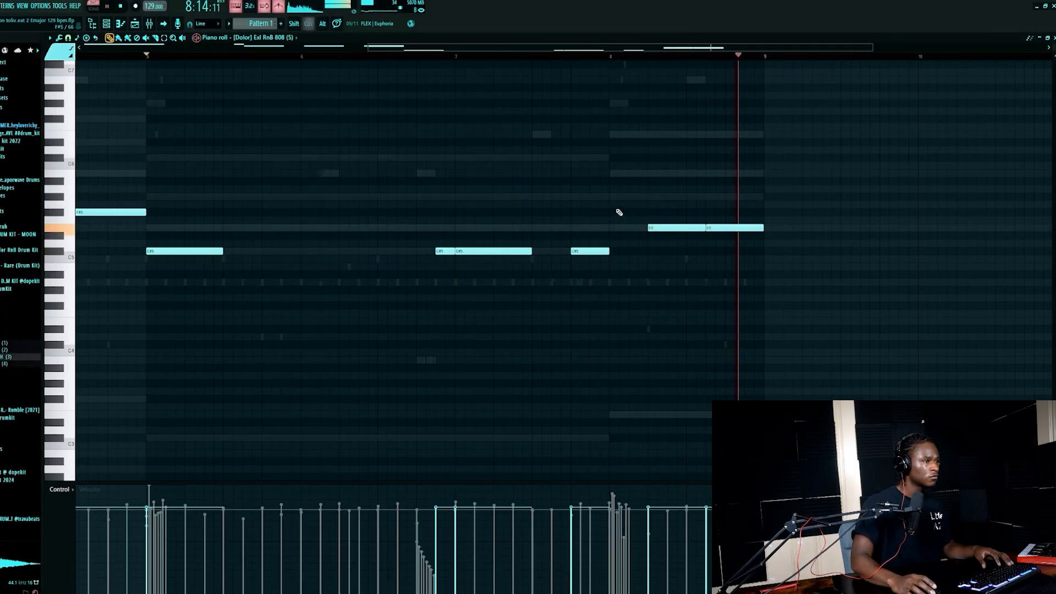